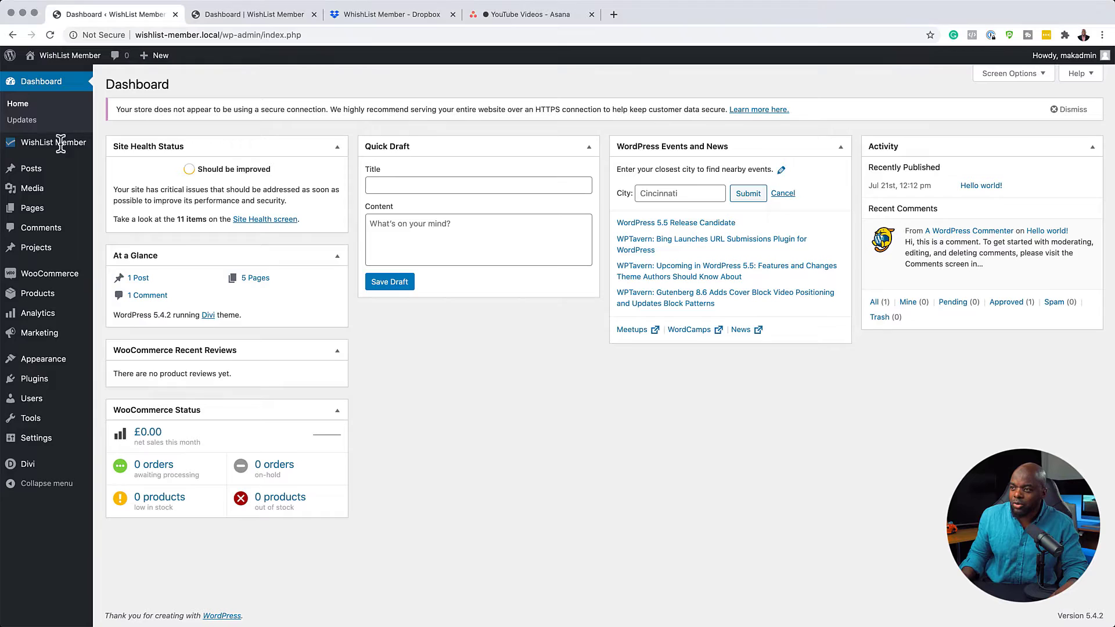
Open WishList Member's Setup › Integrations page and review the Payment Providers list.
mouse_move(65, 144)
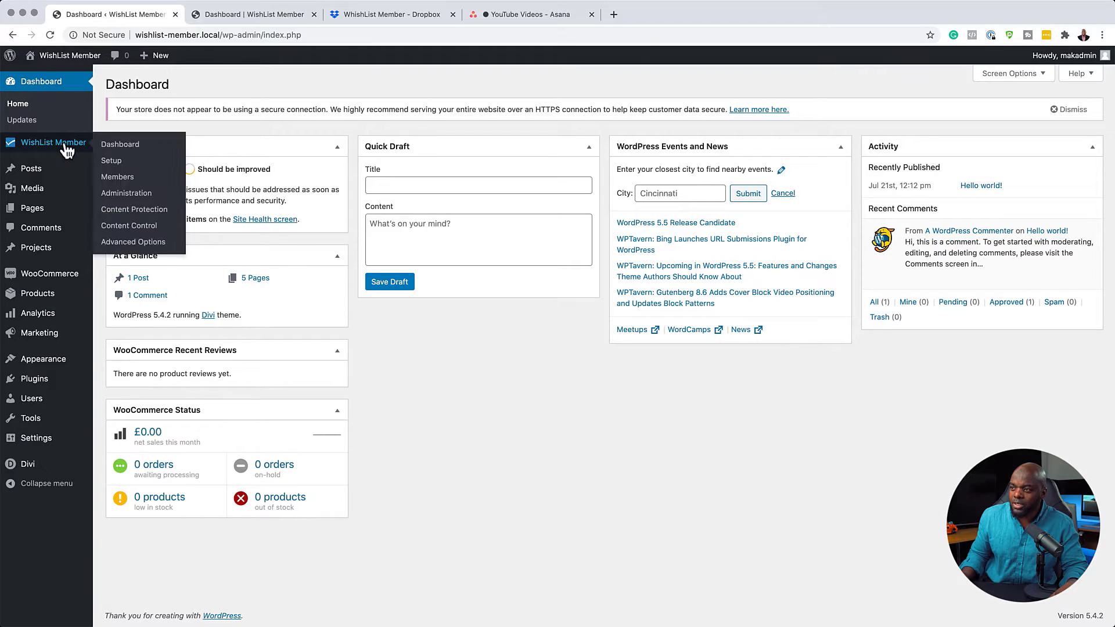
click(127, 146)
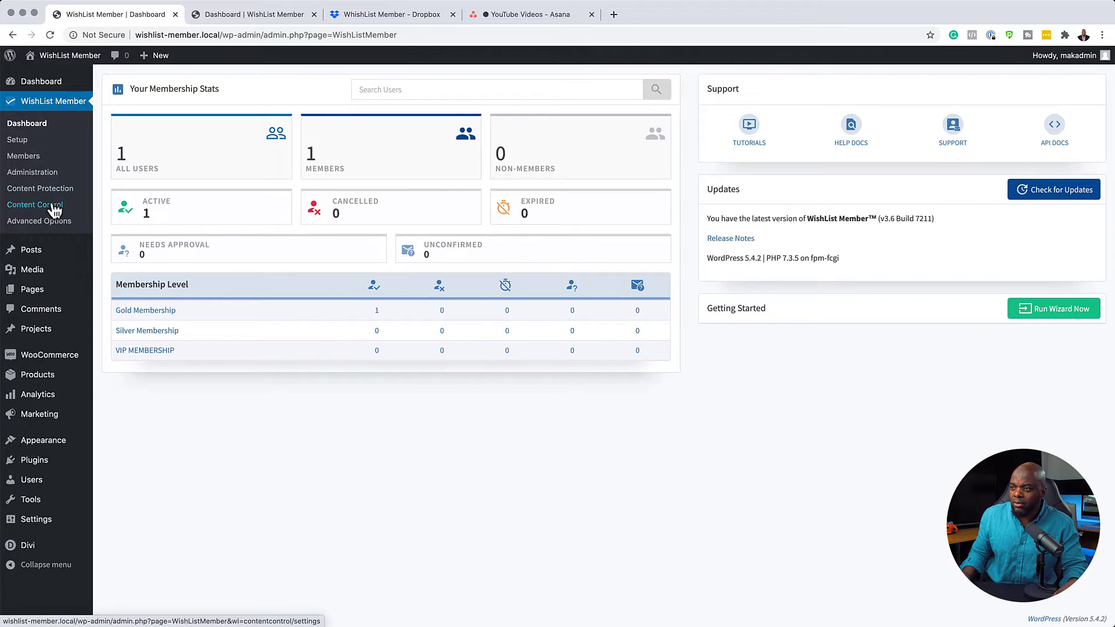
click(34, 141)
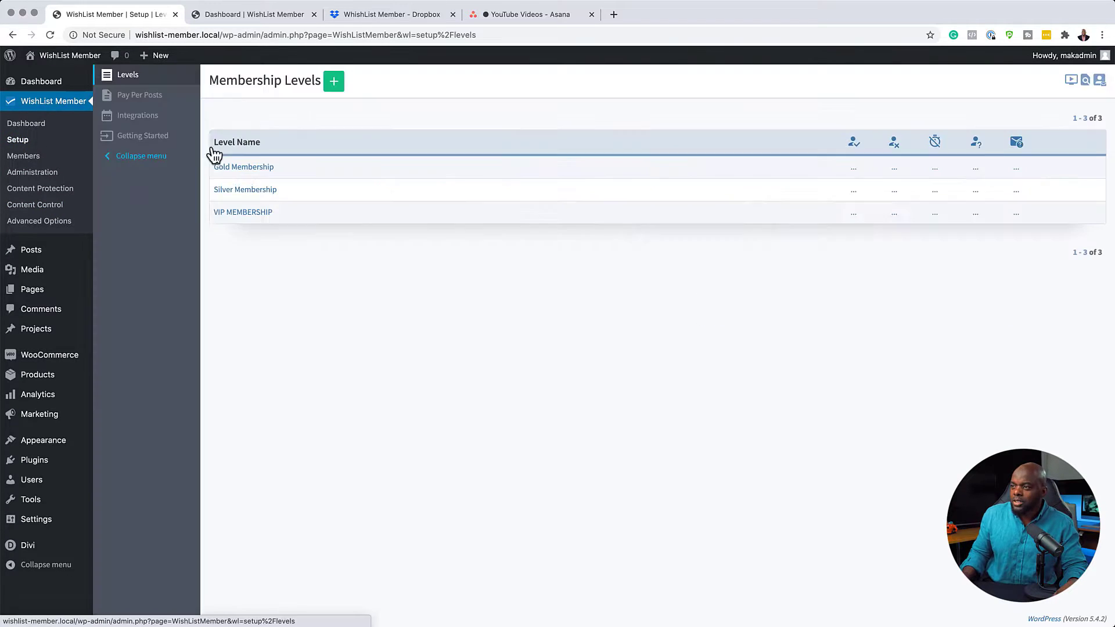
click(150, 124)
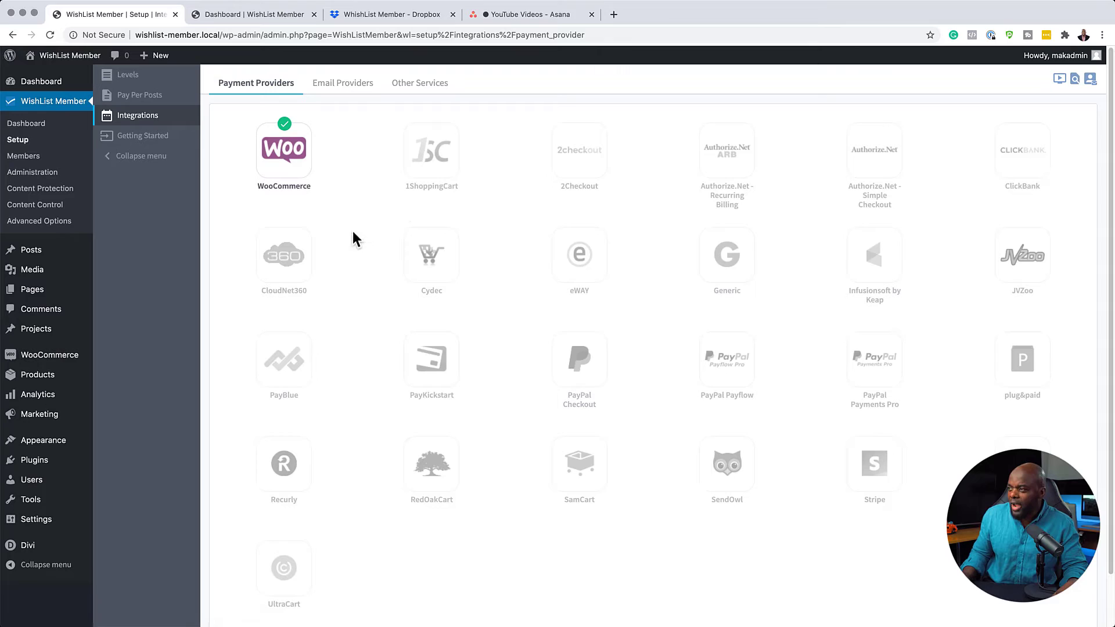
scroll(375, 509, down, 1)
scroll(377, 507, down, 1)
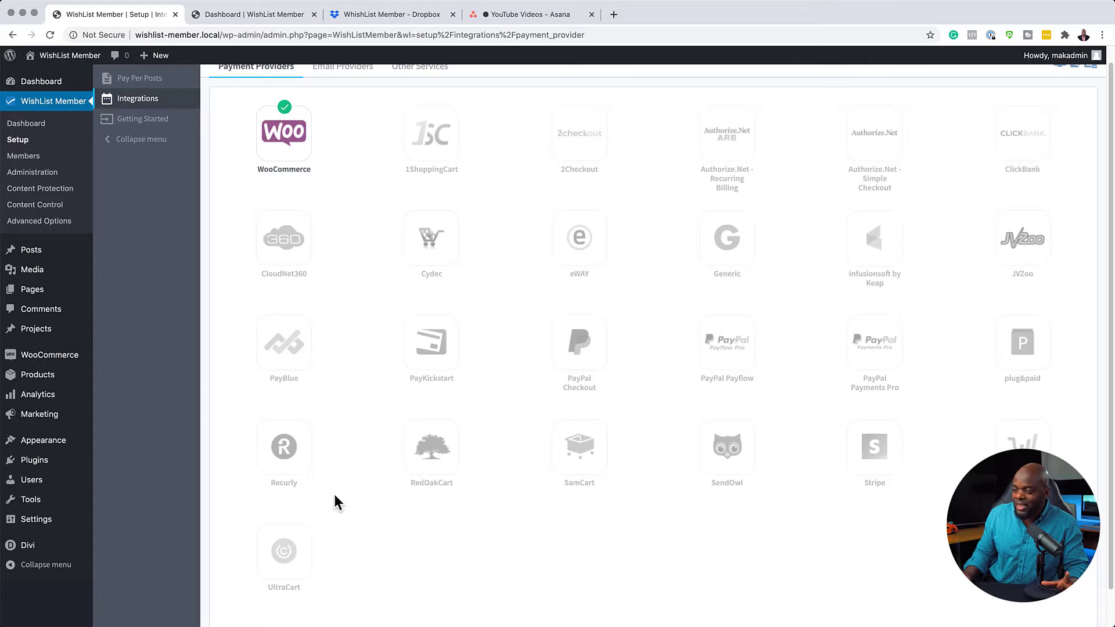
scroll(392, 494, up, 1)
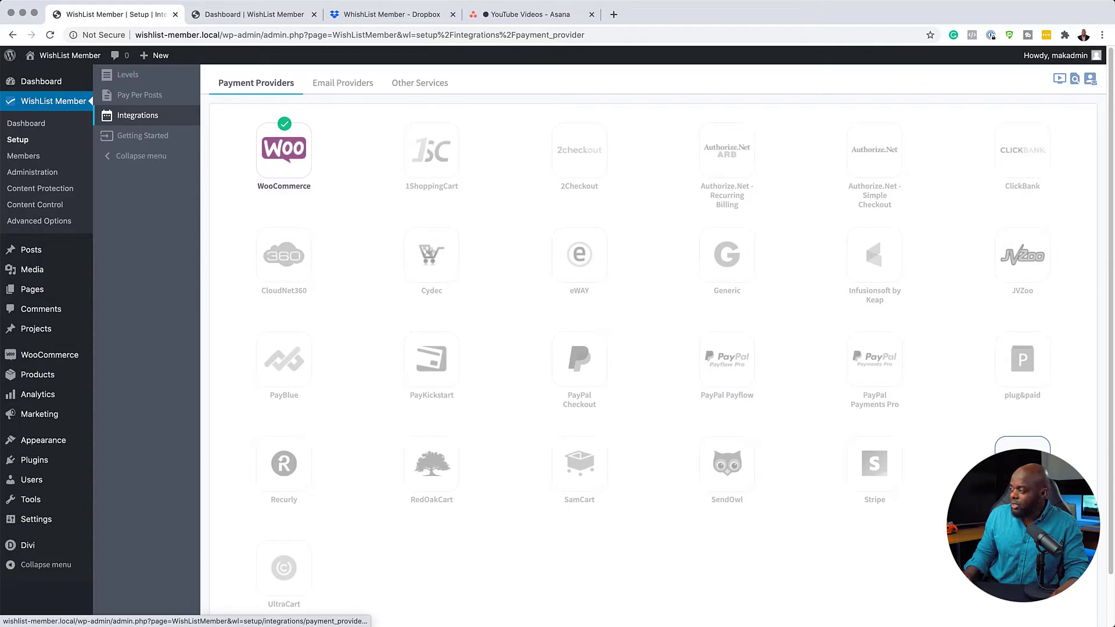
Switch on the ThriveCart payment provider so its WordPress URL and API key appear.
click(1023, 459)
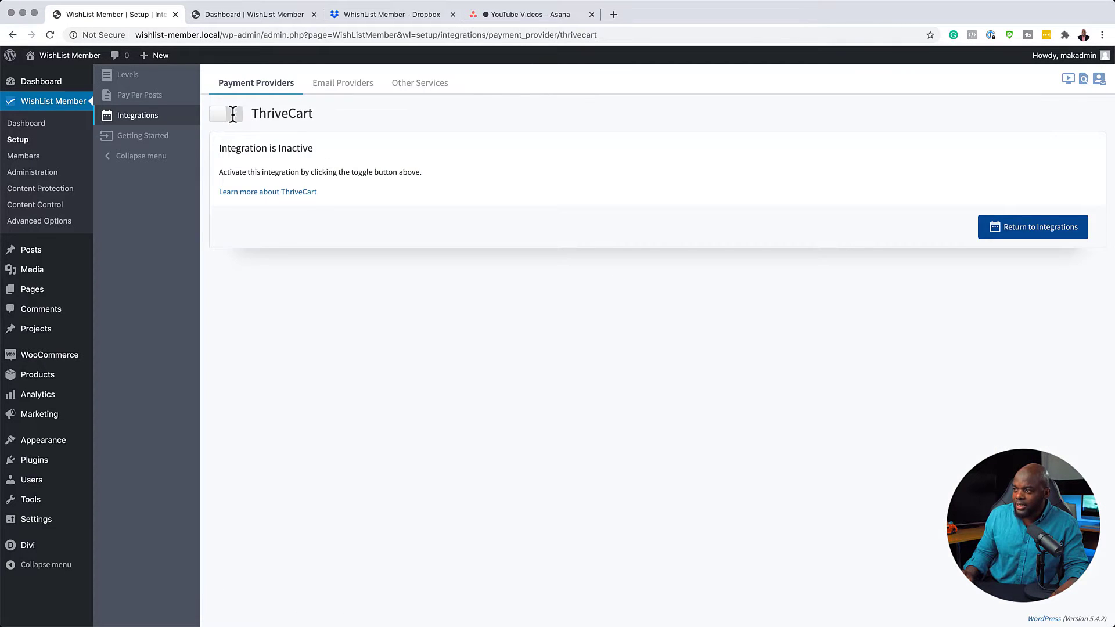
click(233, 115)
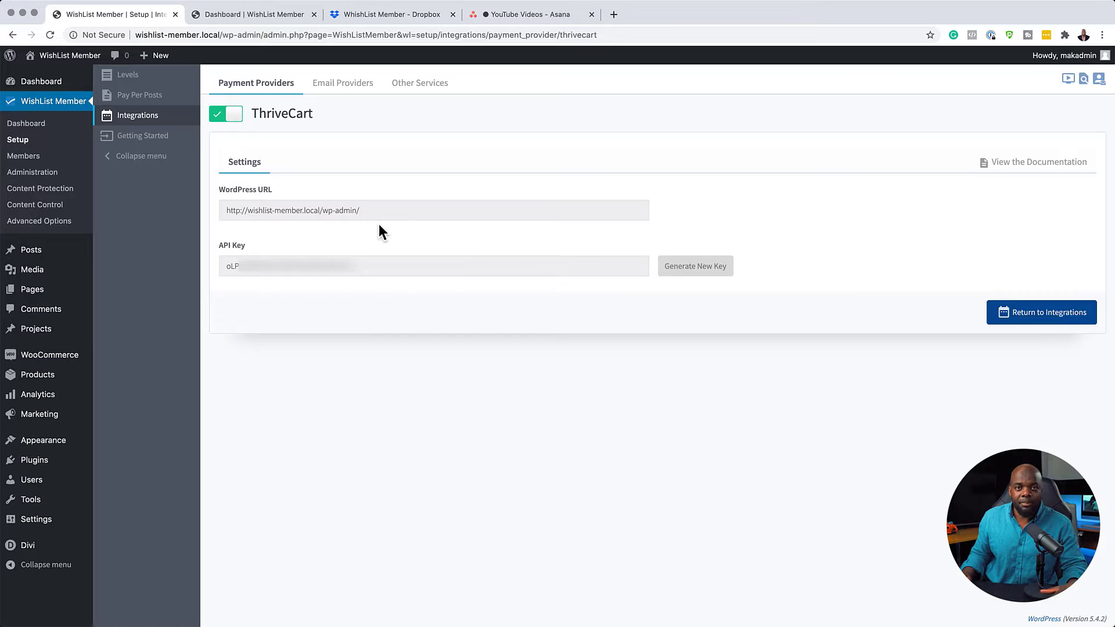
In a new tab, go to thrivecart.com and sign in to the account dashboard.
click(615, 16)
click(474, 35)
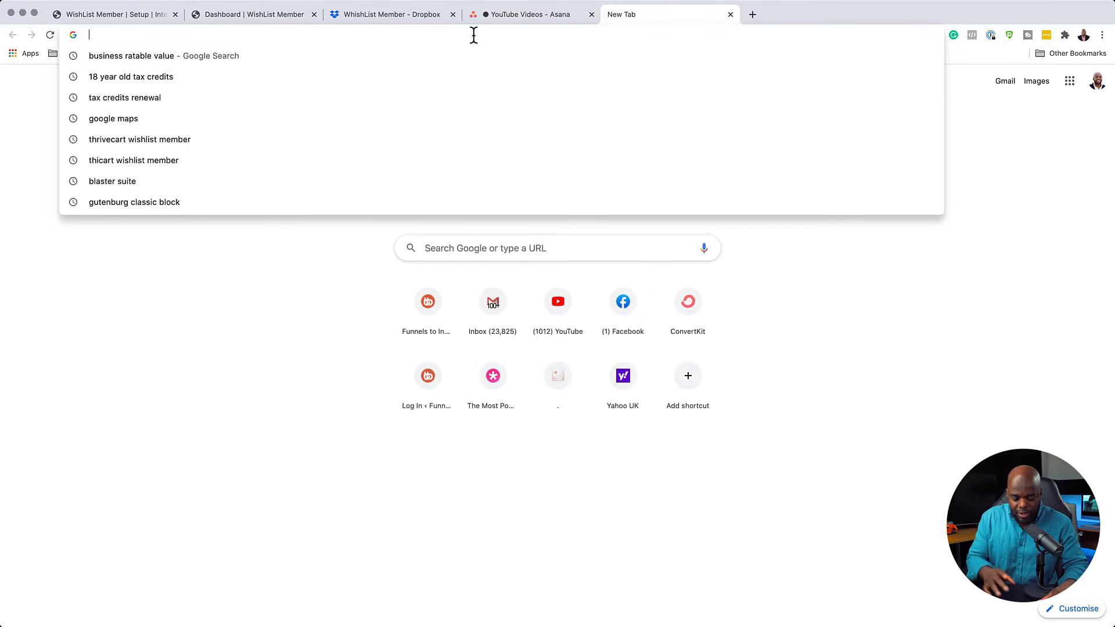
text(thrivecart.com)
key(Return)
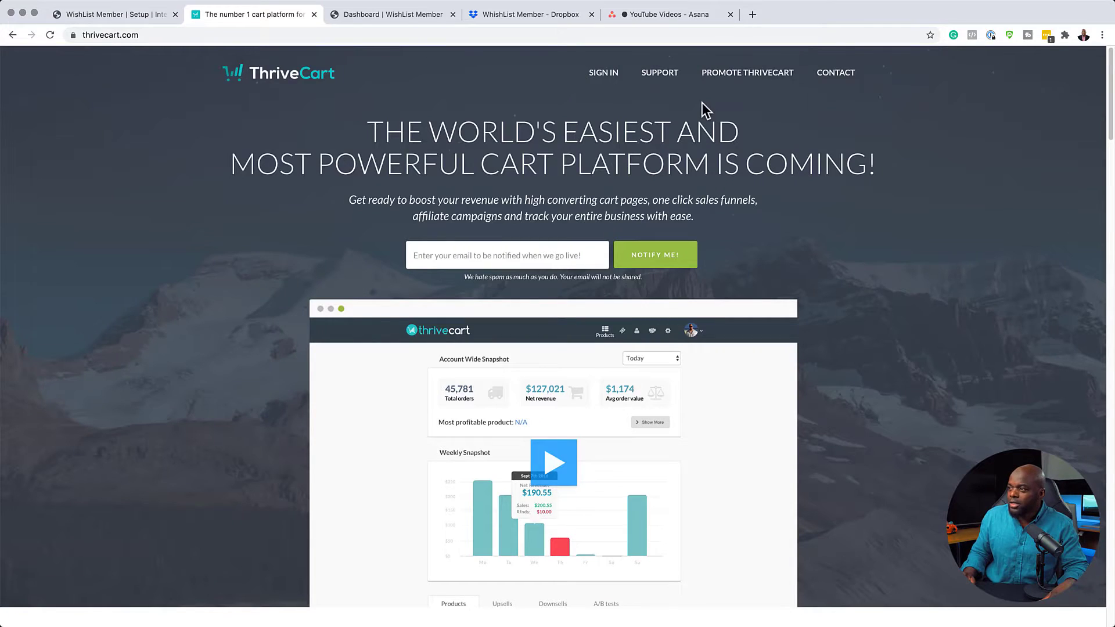
click(604, 74)
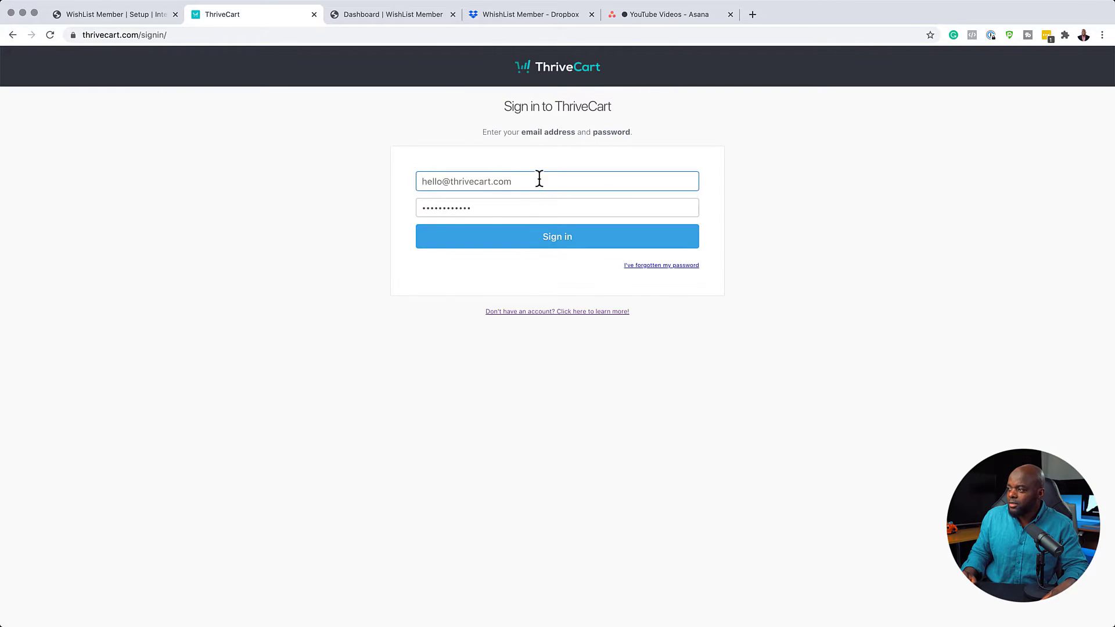
click(572, 238)
click(680, 199)
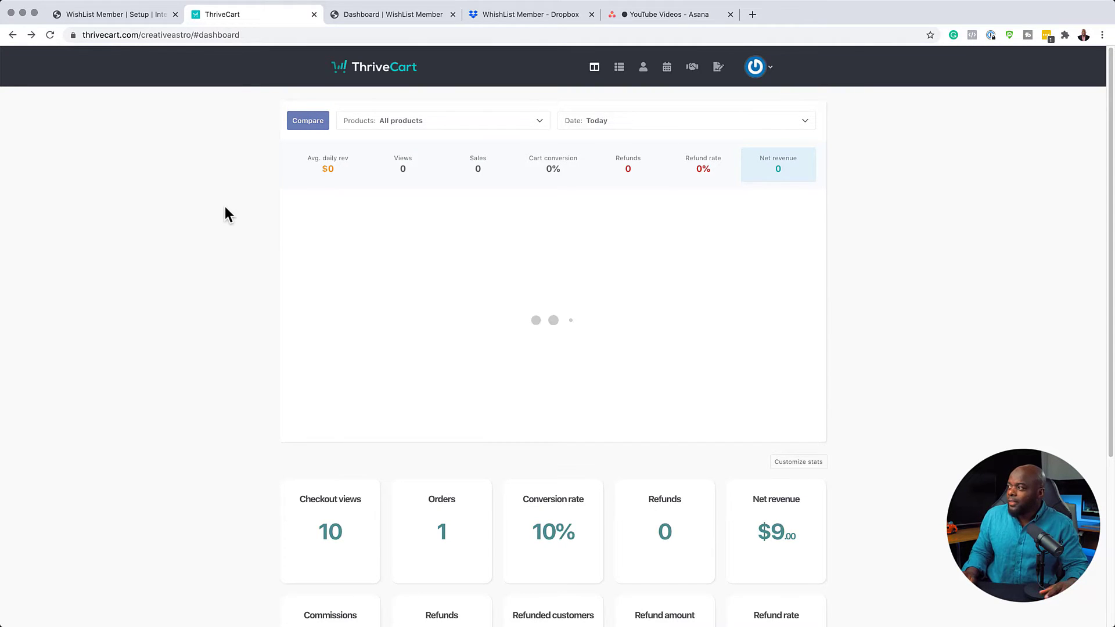
Open ThriveCart account settings and scroll the integrations list down to WishList Member.
click(771, 74)
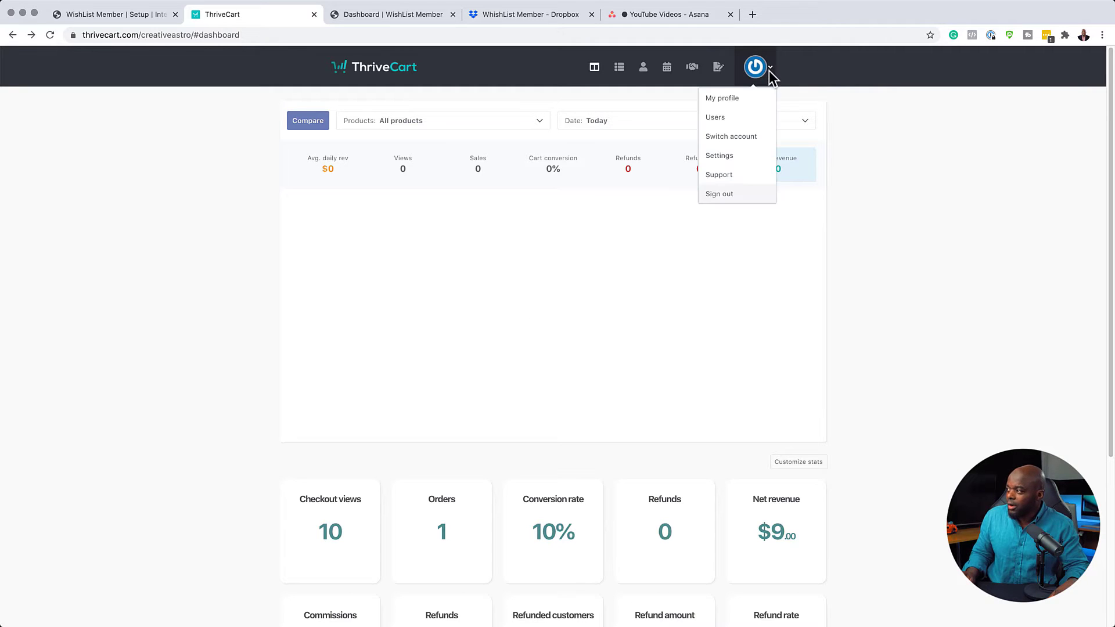
click(738, 157)
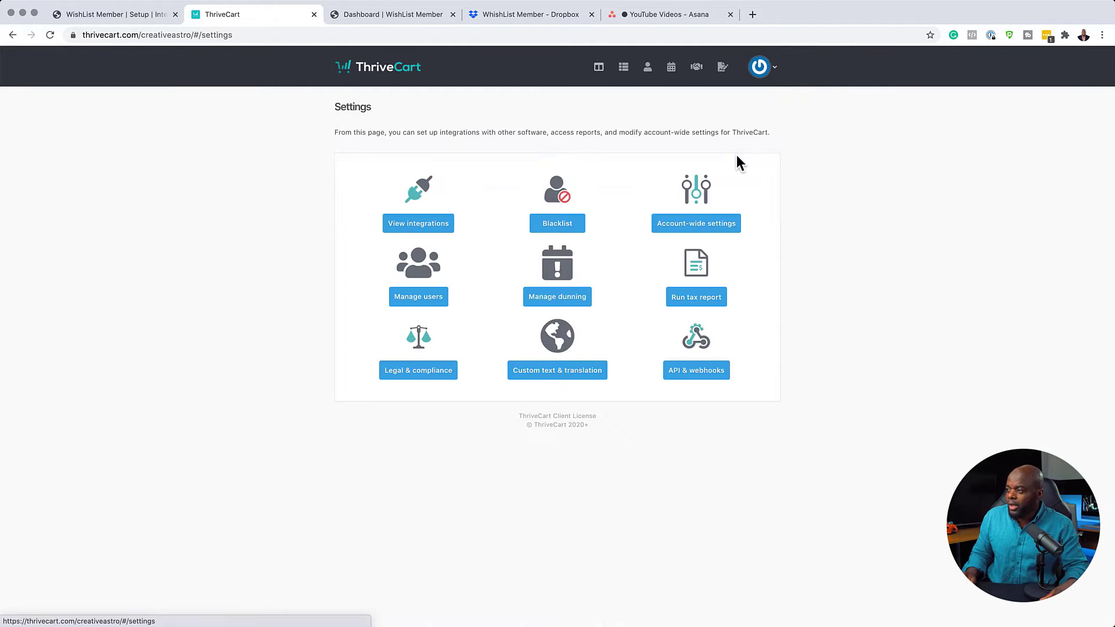
click(417, 223)
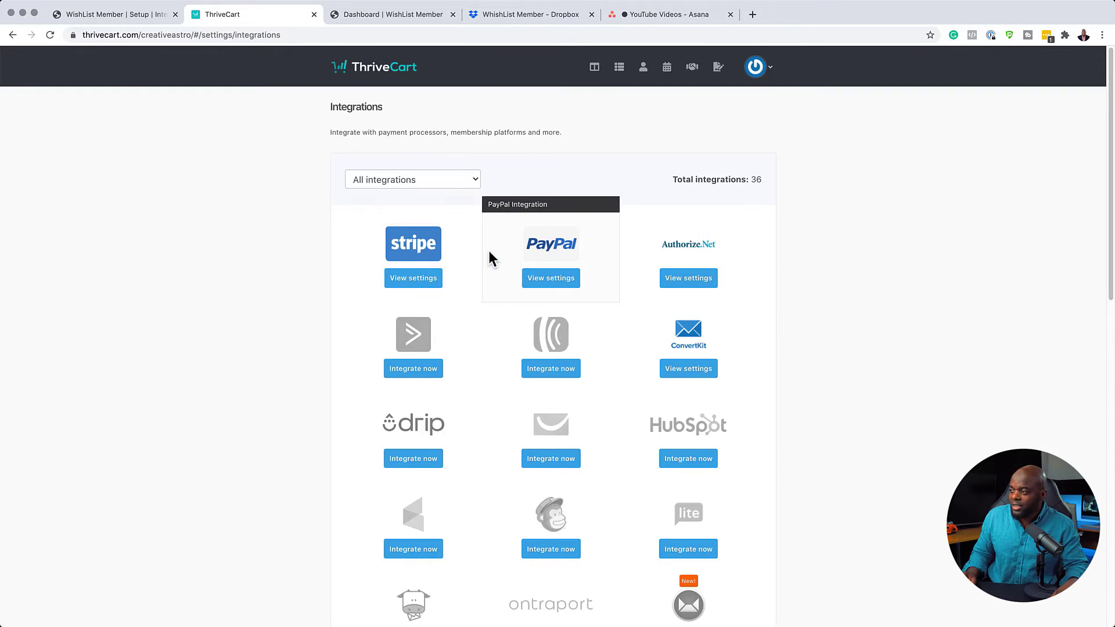
scroll(493, 328, down, 2)
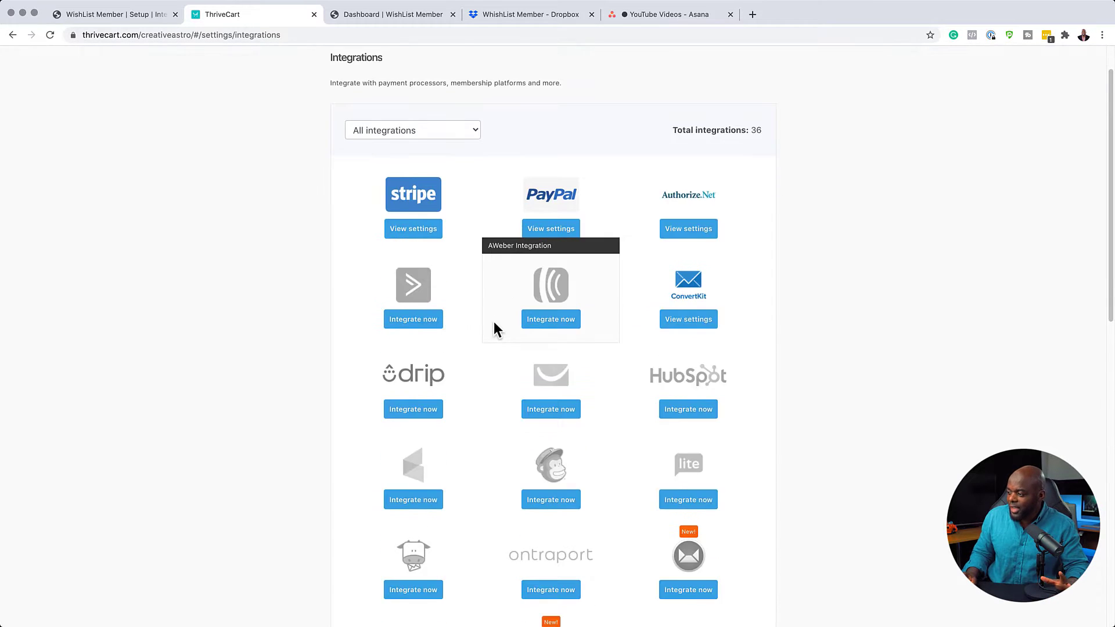
scroll(493, 322, down, 10)
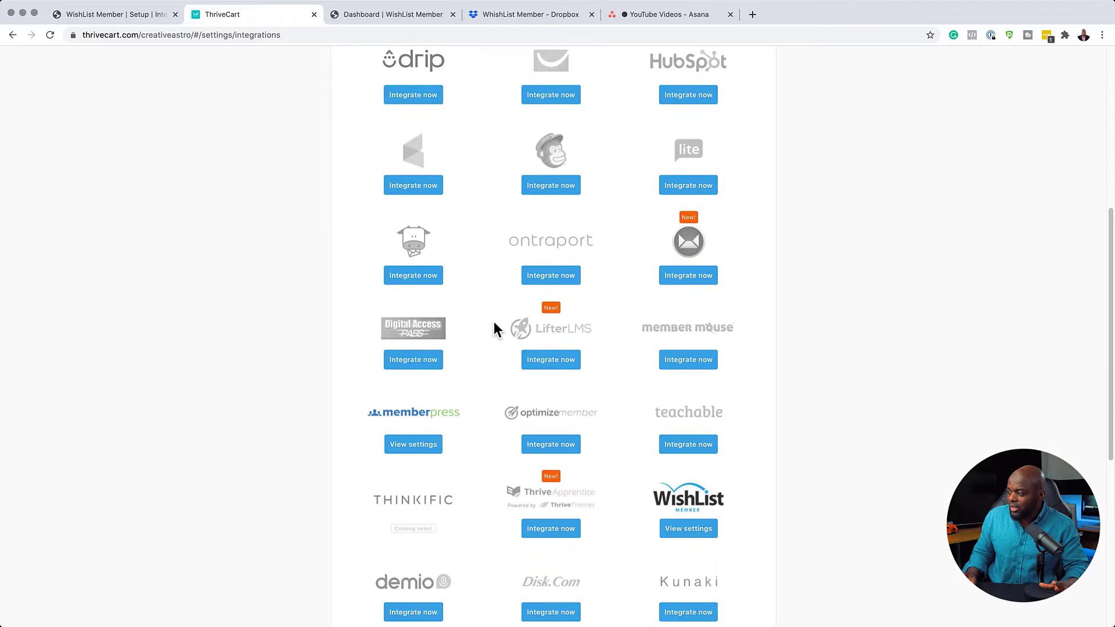
scroll(494, 323, down, 3)
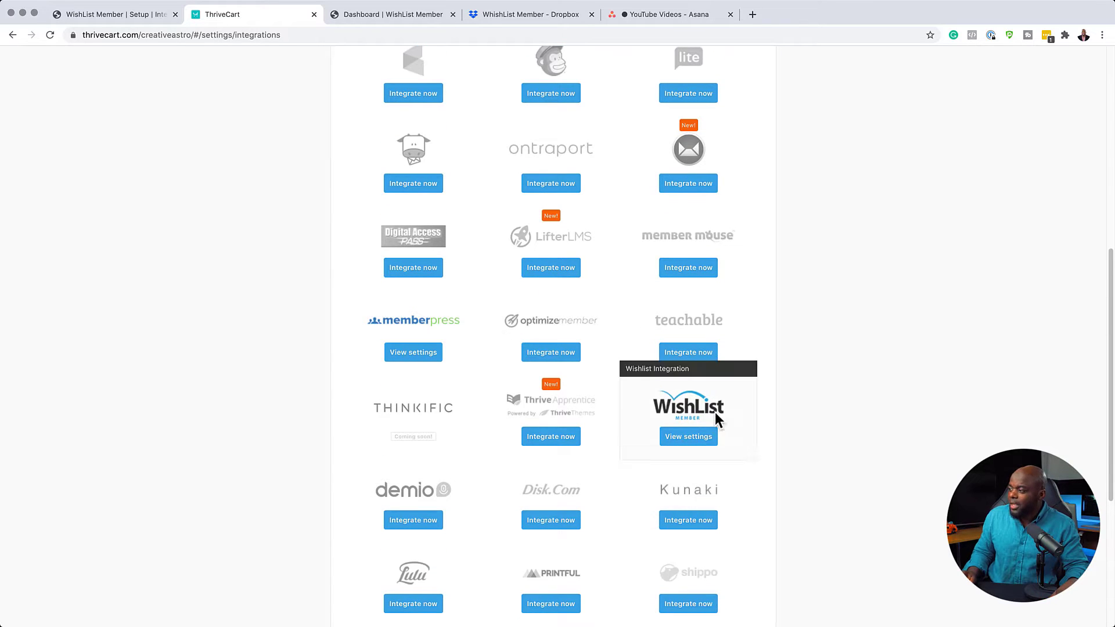
Open ThriveCart's WishList site edit form and copy the WordPress URL from WishList Member.
click(696, 436)
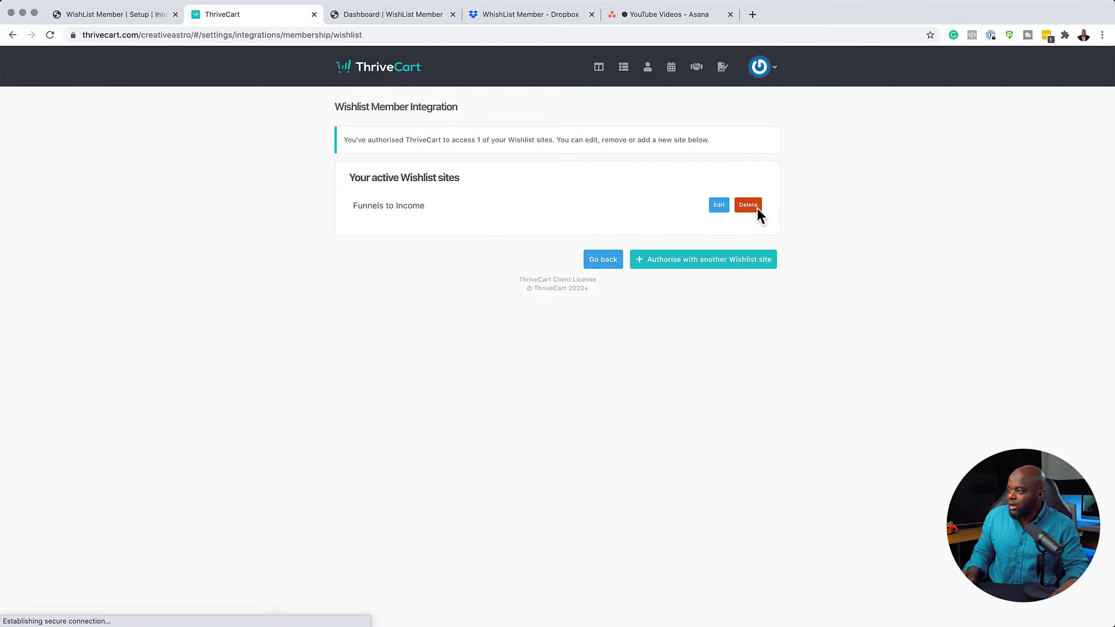
click(720, 207)
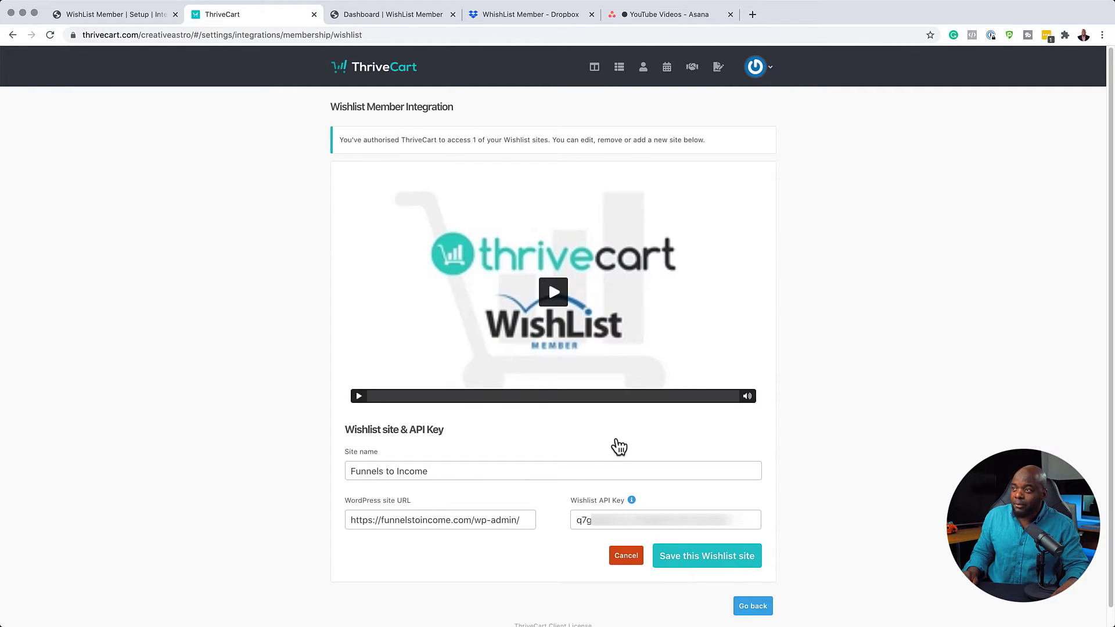
click(132, 15)
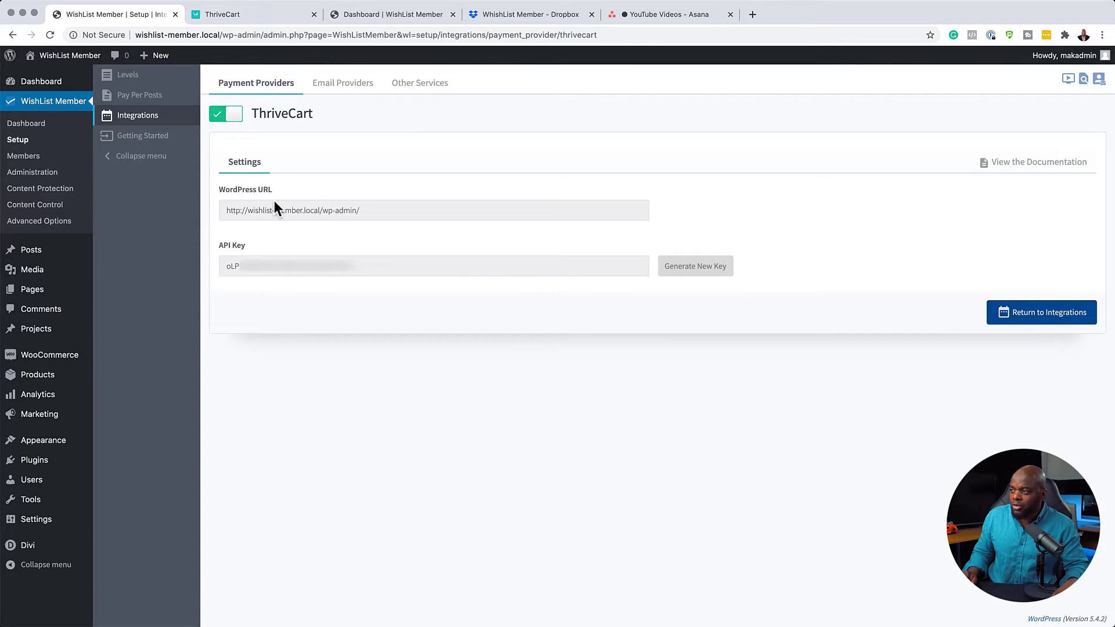
click(368, 210)
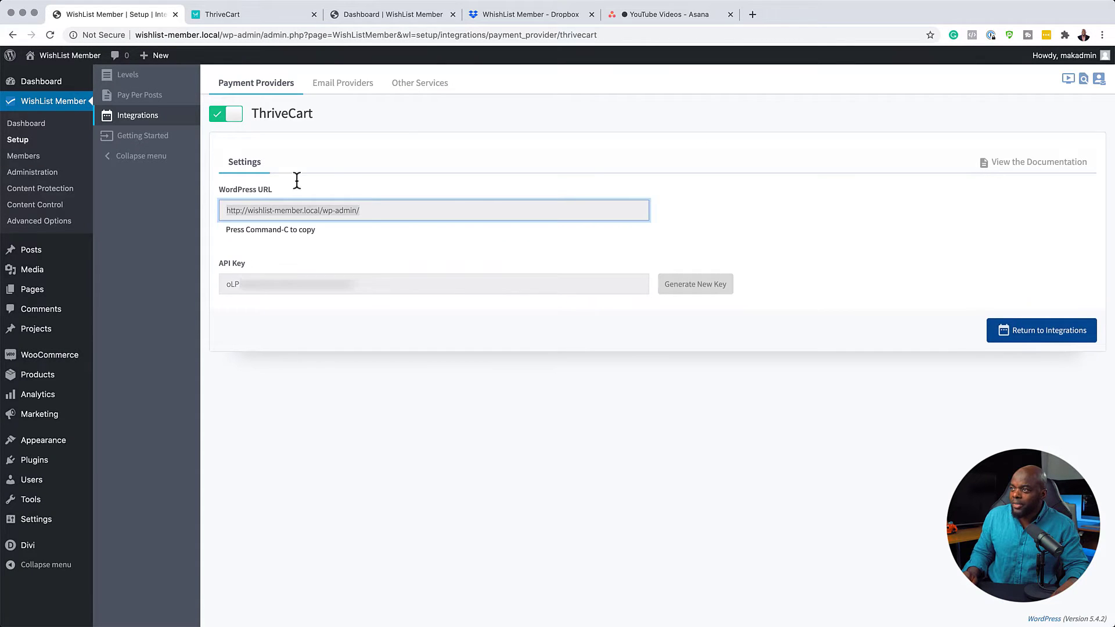
click(264, 21)
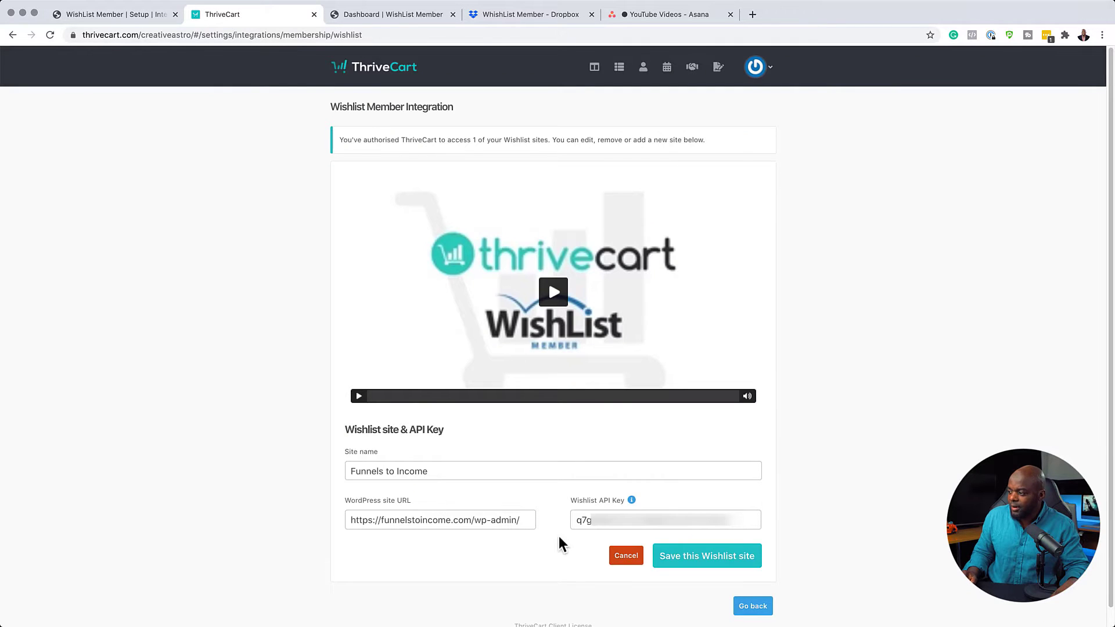
click(148, 17)
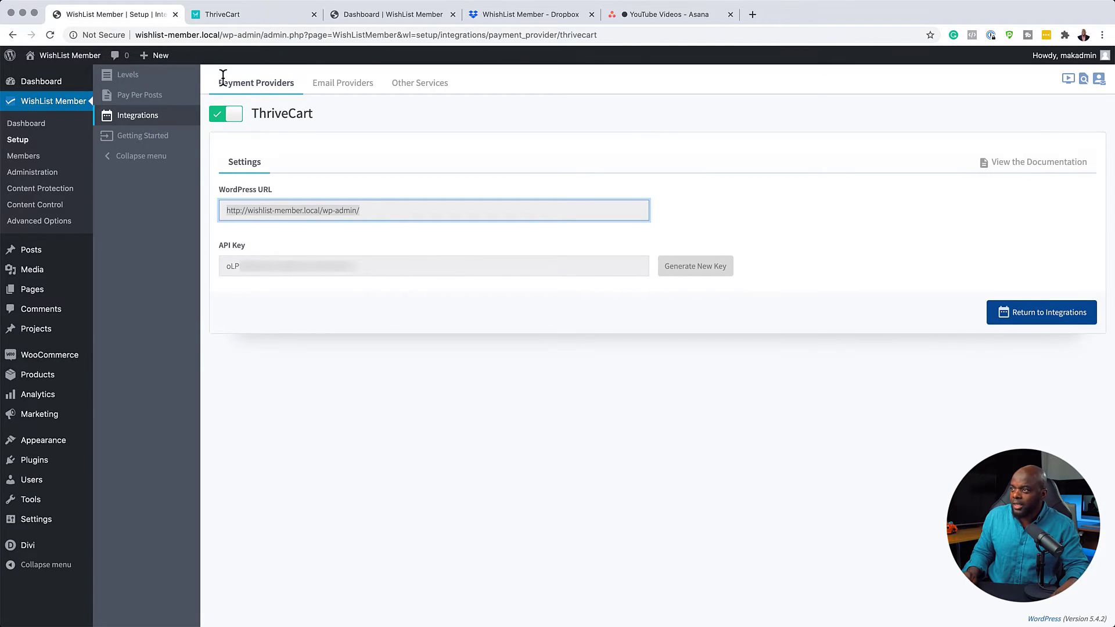
click(246, 17)
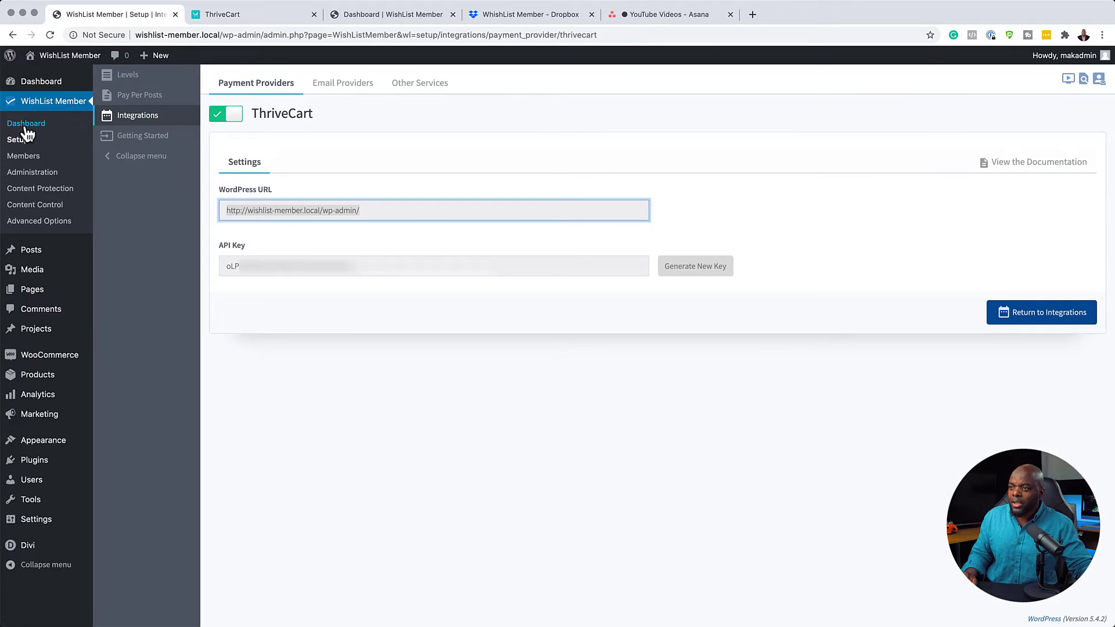
Review the WishList membership levels, then return to the ThriveCart sales dashboard.
click(26, 124)
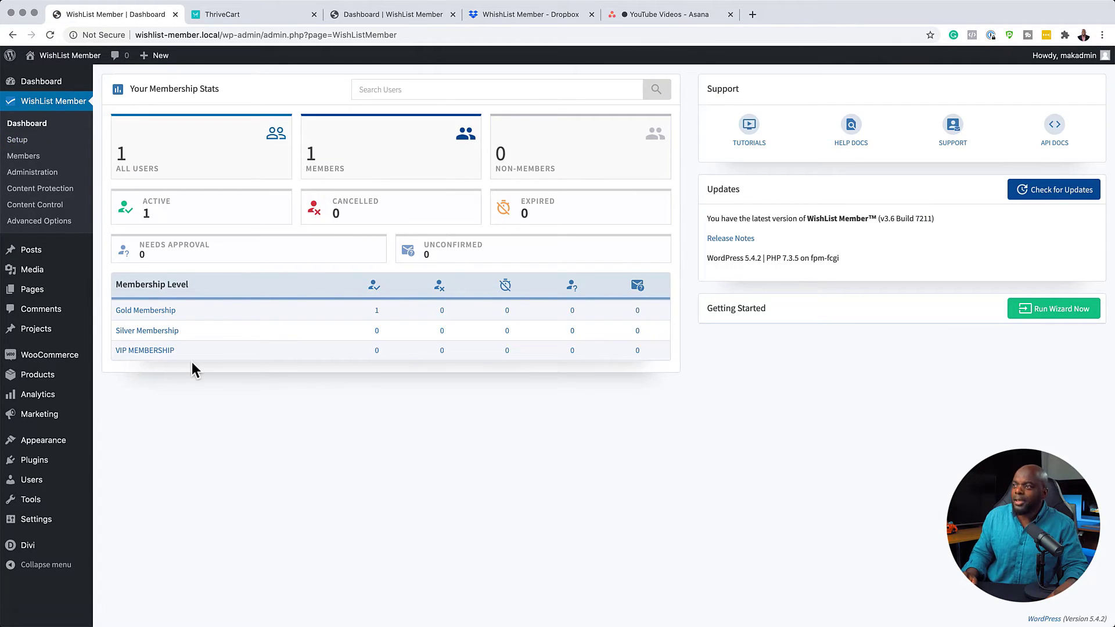
click(277, 19)
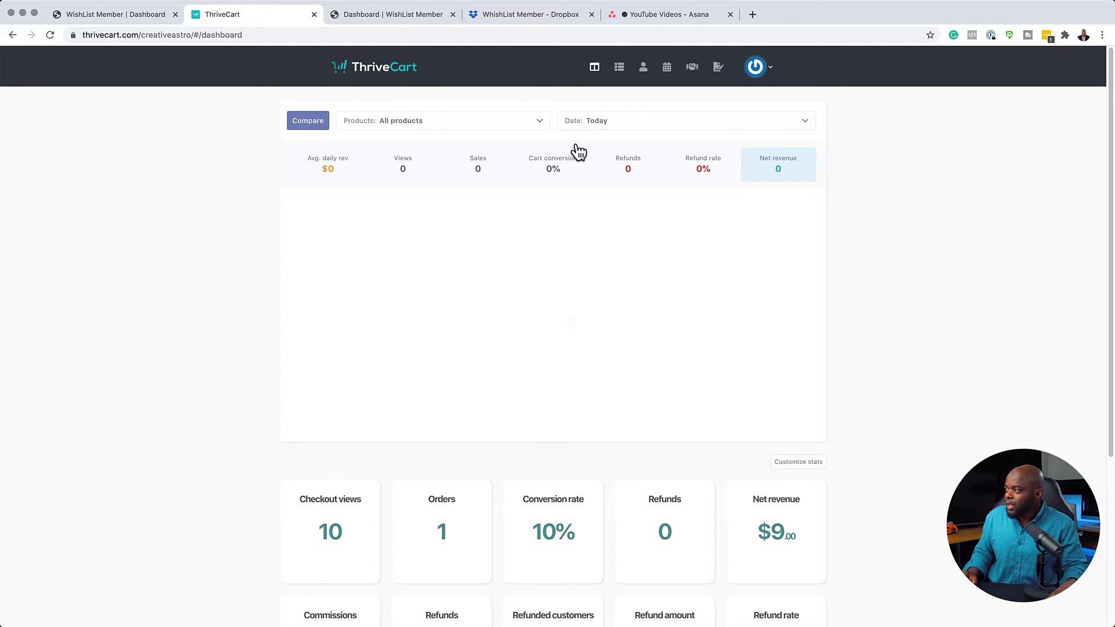
Search ThriveCart products for 'Test', then start a new Digital product.
click(619, 68)
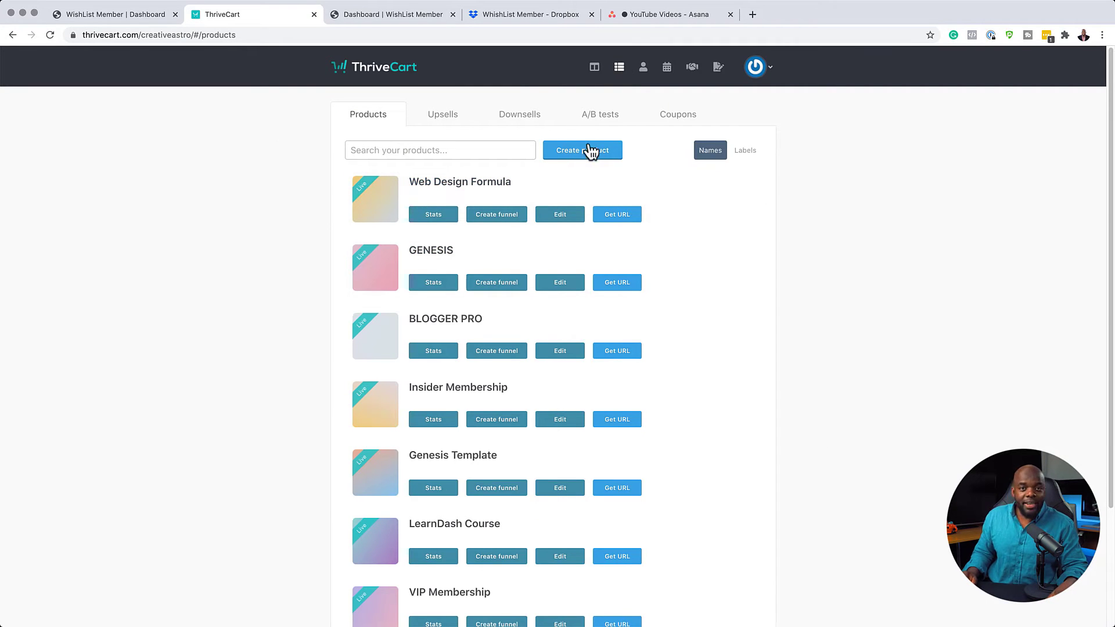
click(499, 149)
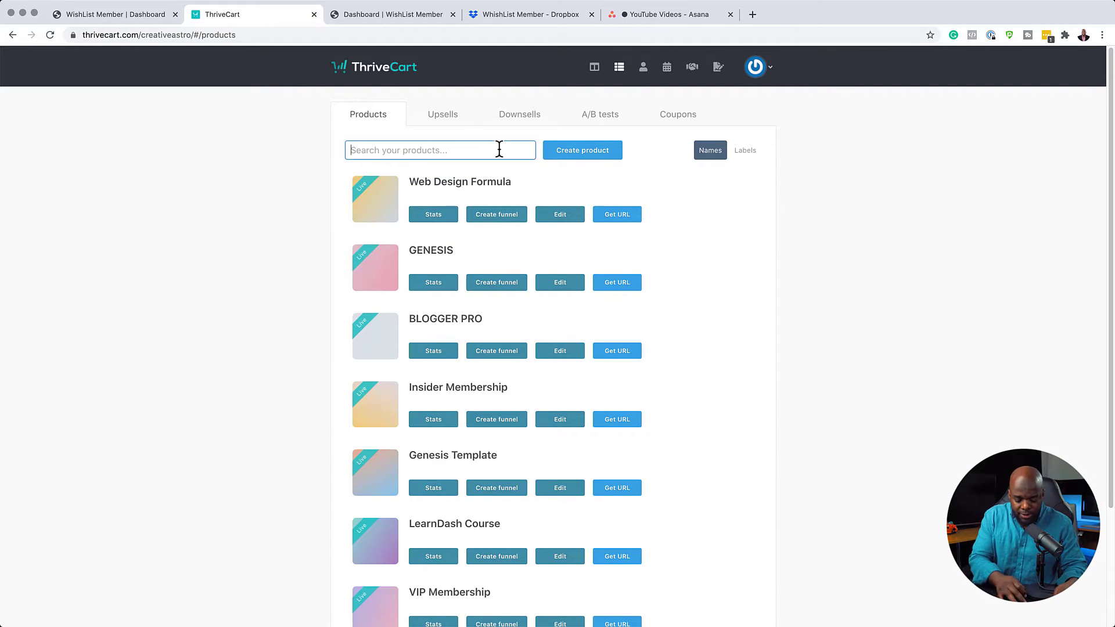
text(Test)
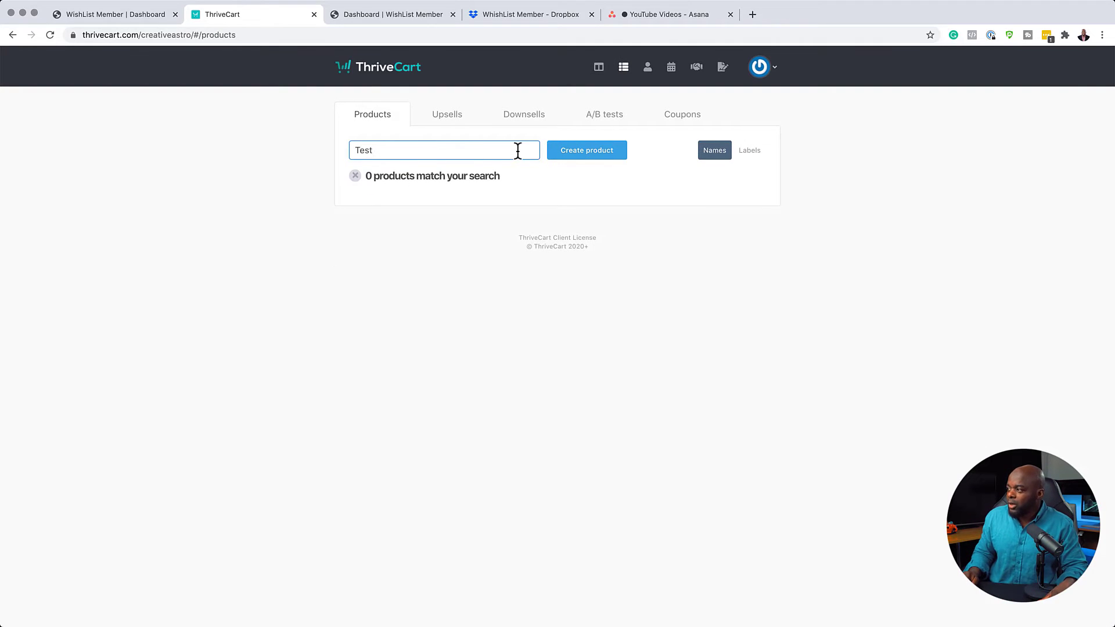
click(590, 150)
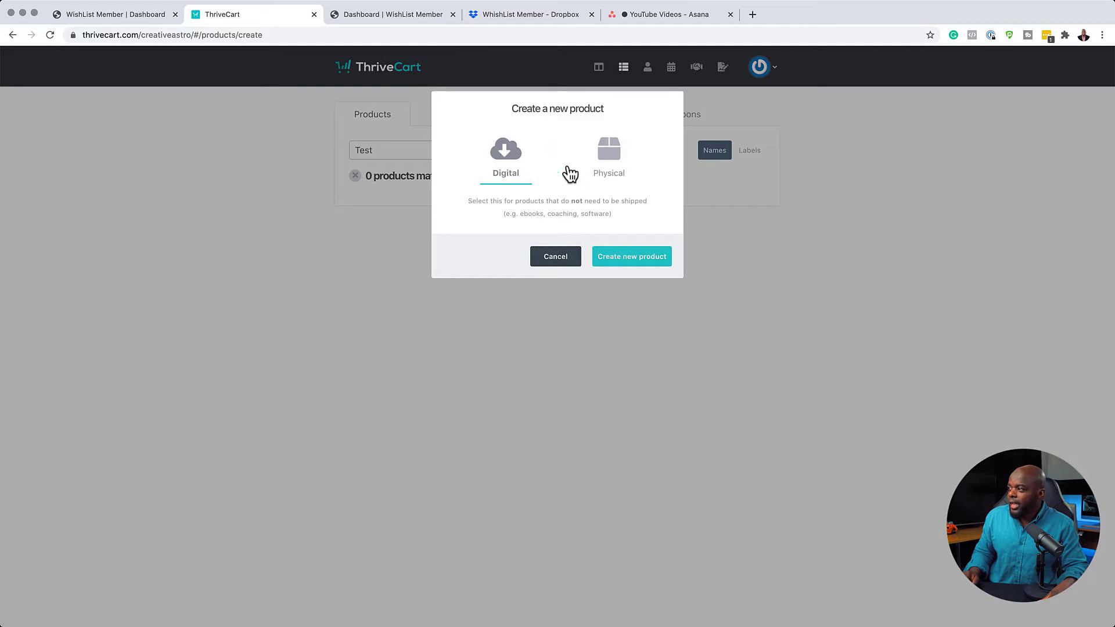
click(506, 153)
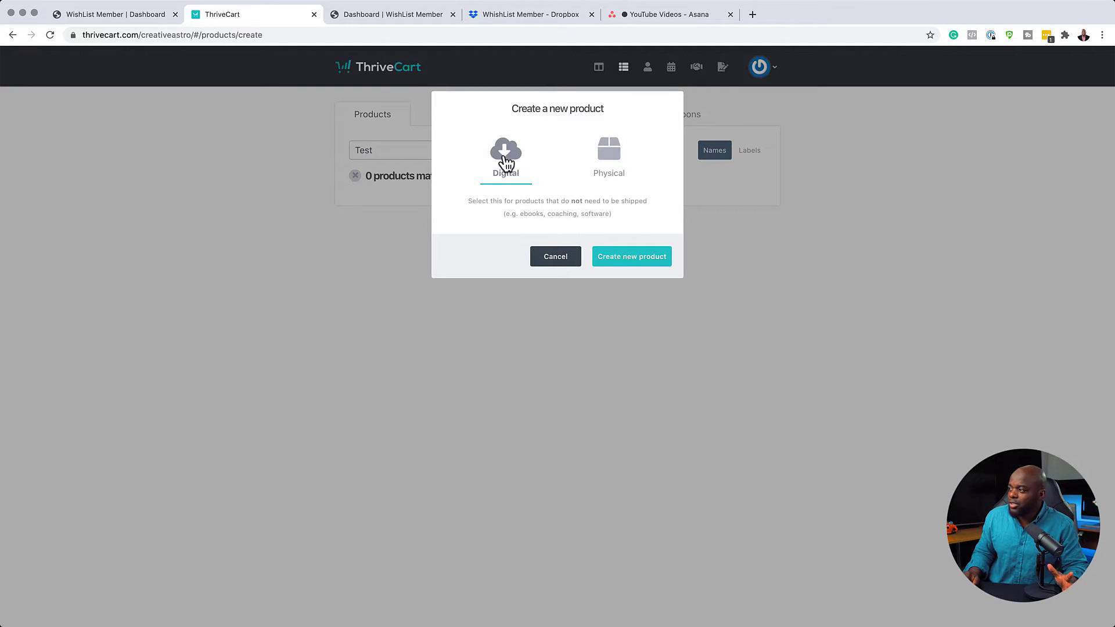
Create the new digital product and name it 'TestProduct'.
click(623, 262)
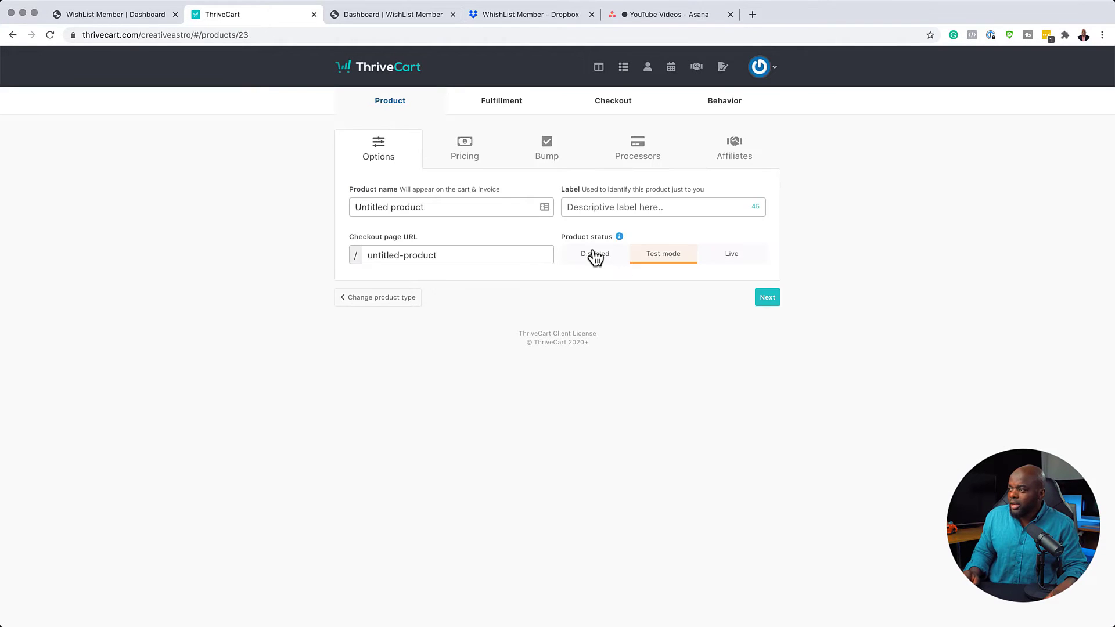
click(506, 205)
text(Tes)
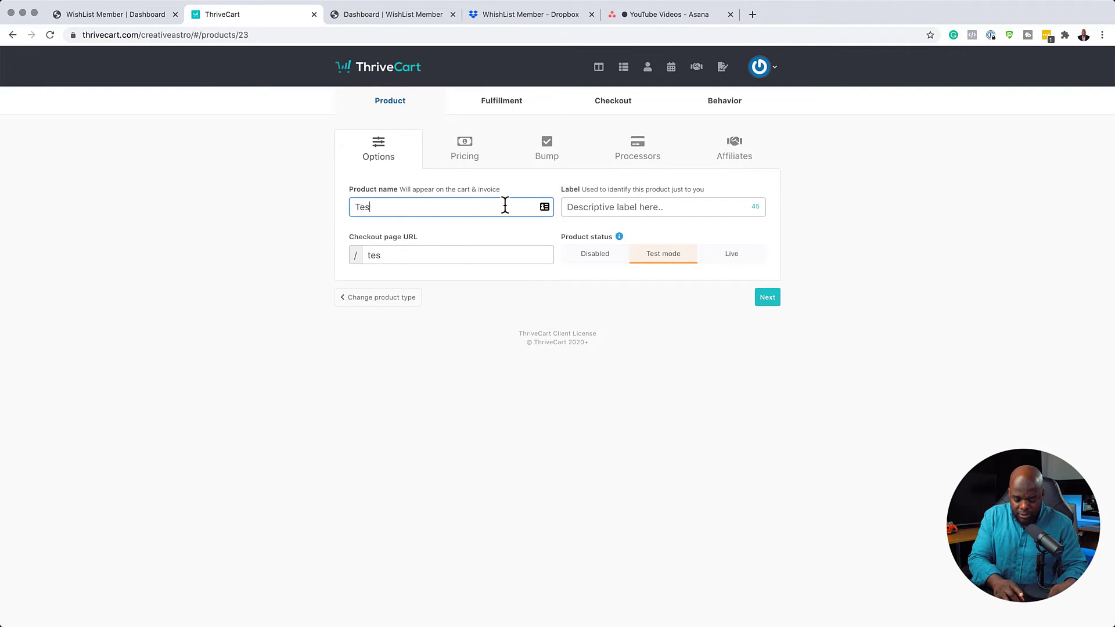
text(t)
key(BackSpace)
text(Product)
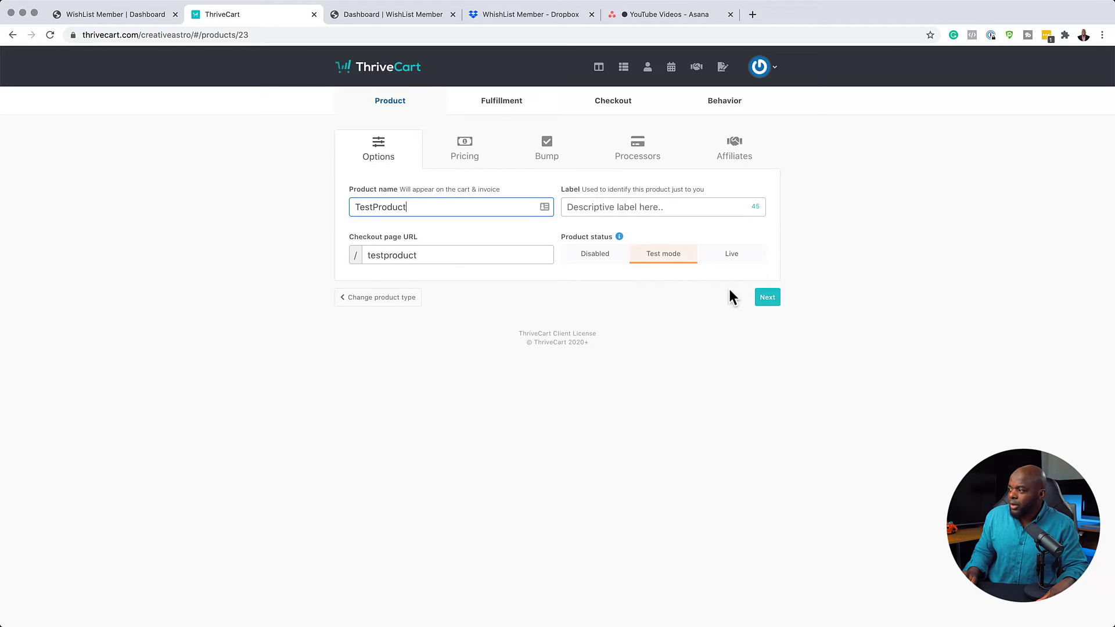
Add a one-time payment pricing option of $19.00 in USD and save it.
click(768, 297)
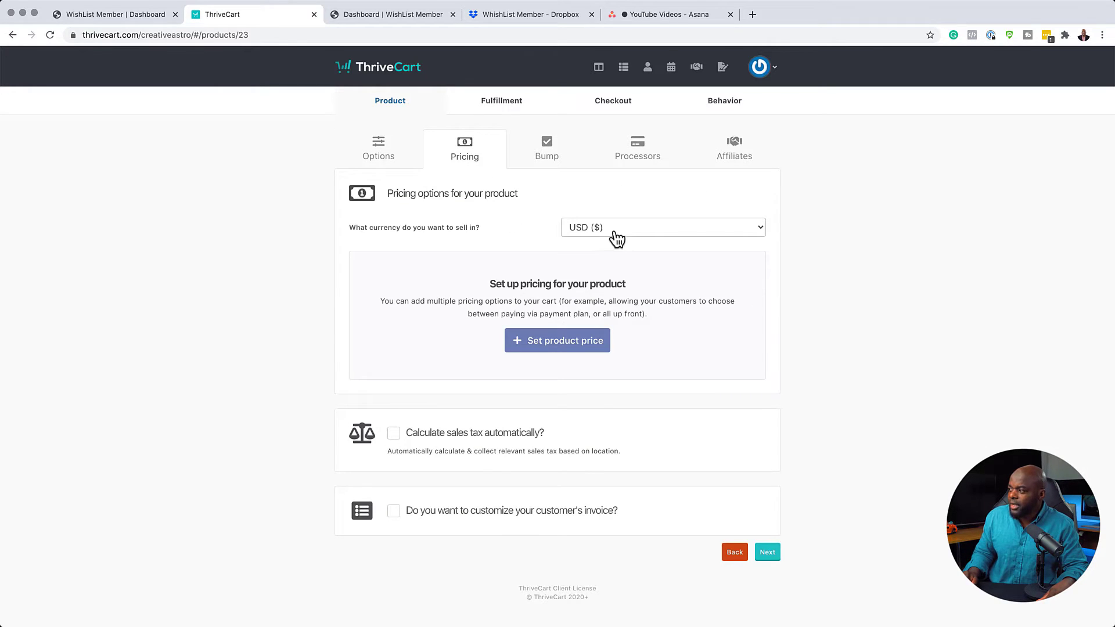
click(617, 230)
click(584, 229)
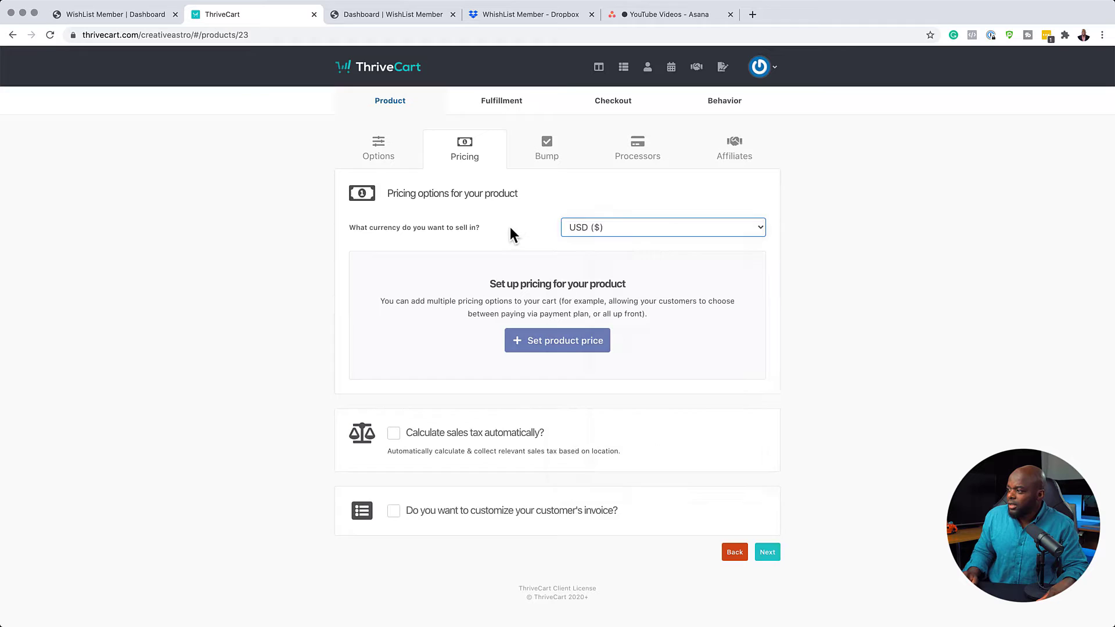
click(570, 342)
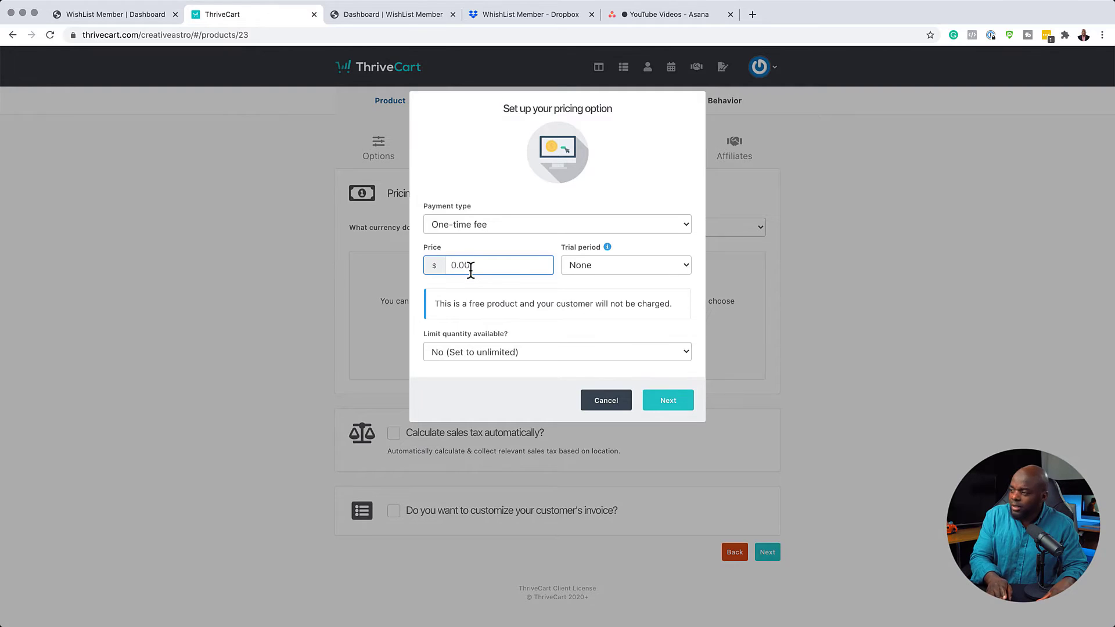
text(19)
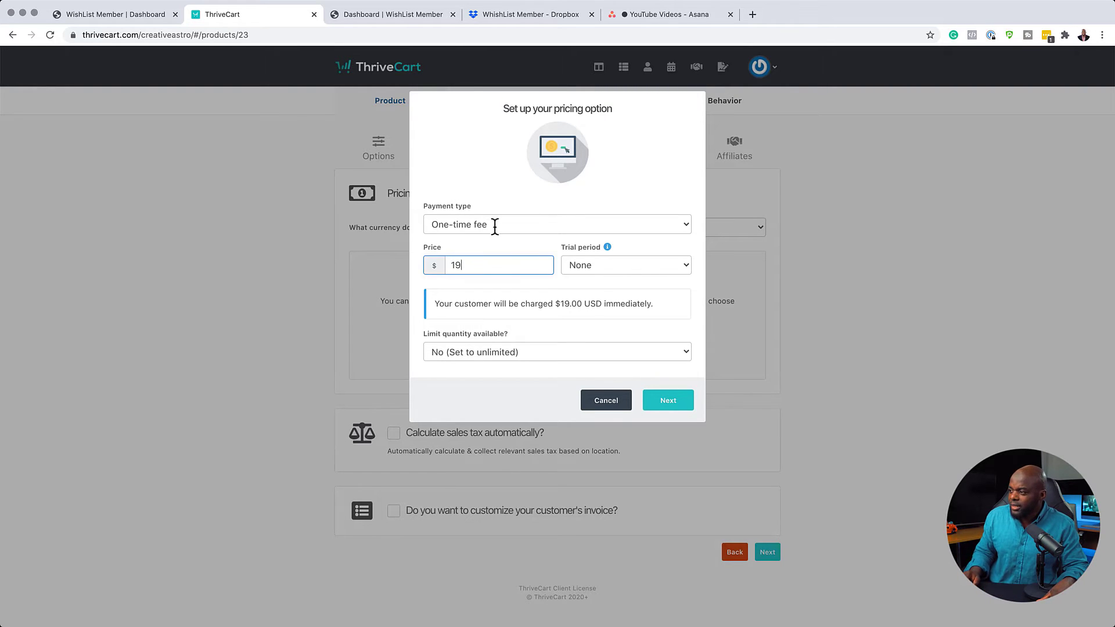
click(679, 407)
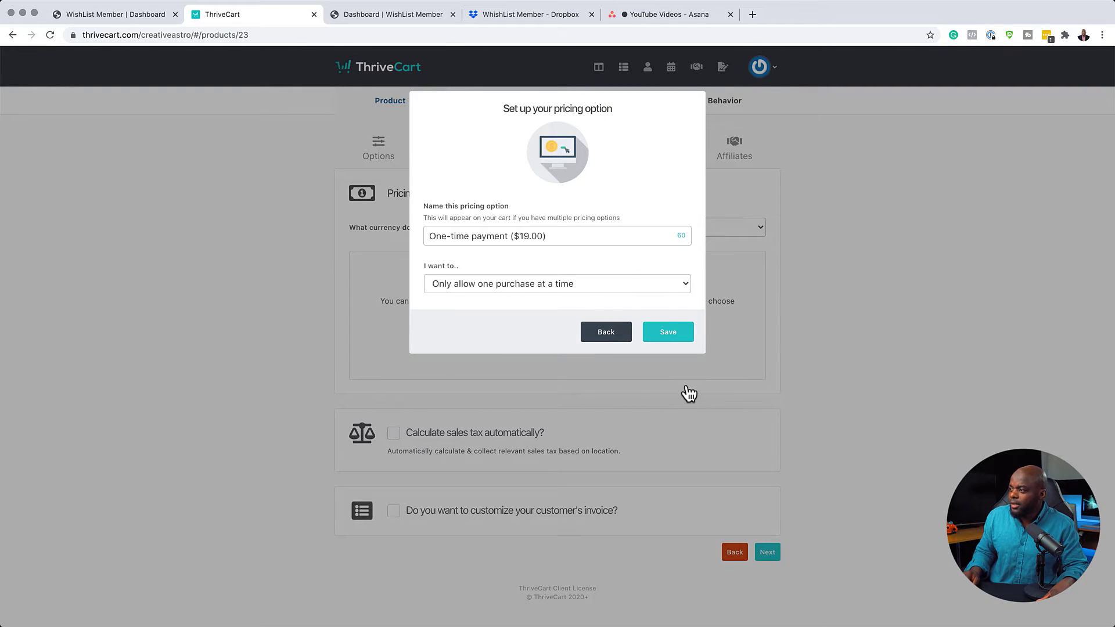
click(680, 332)
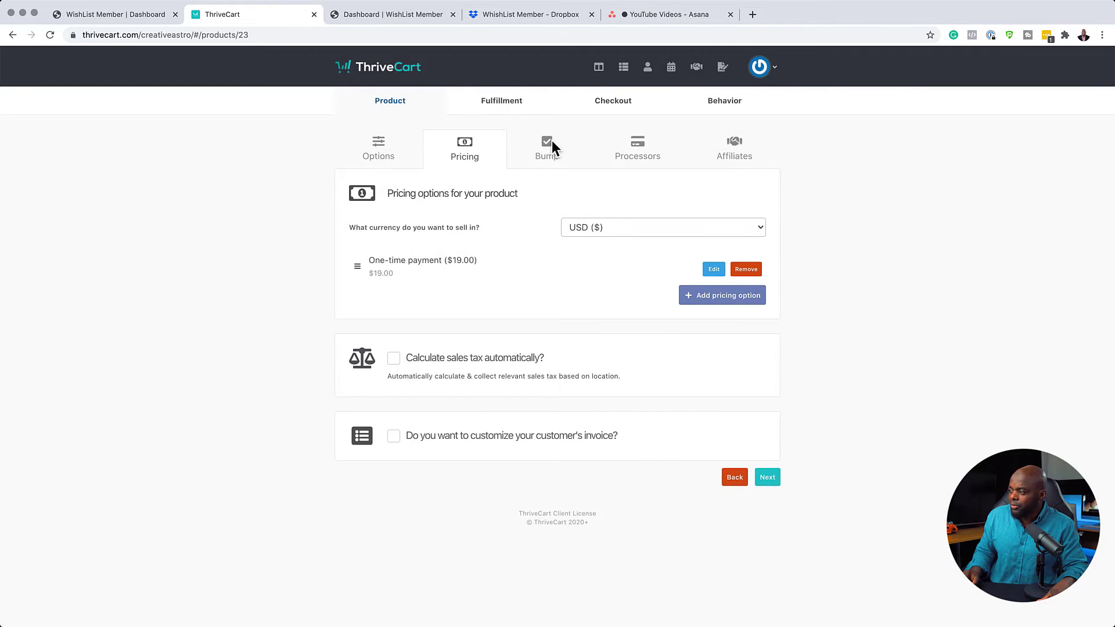
Enable Stripe as the product's payment processor and advance past affiliates to Fulfillment.
click(767, 474)
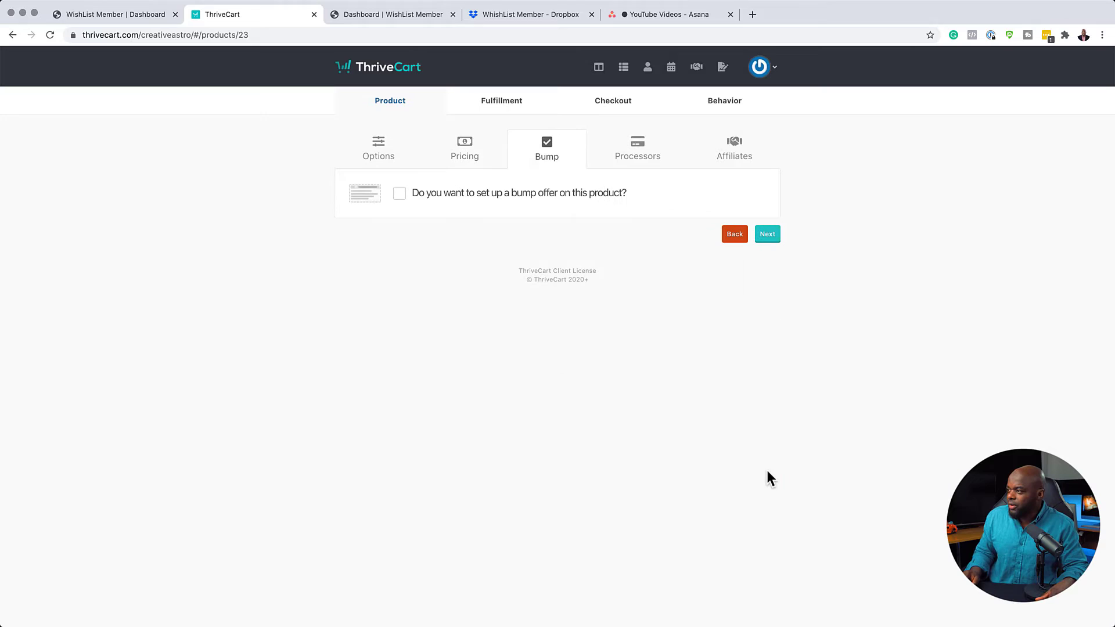
click(770, 238)
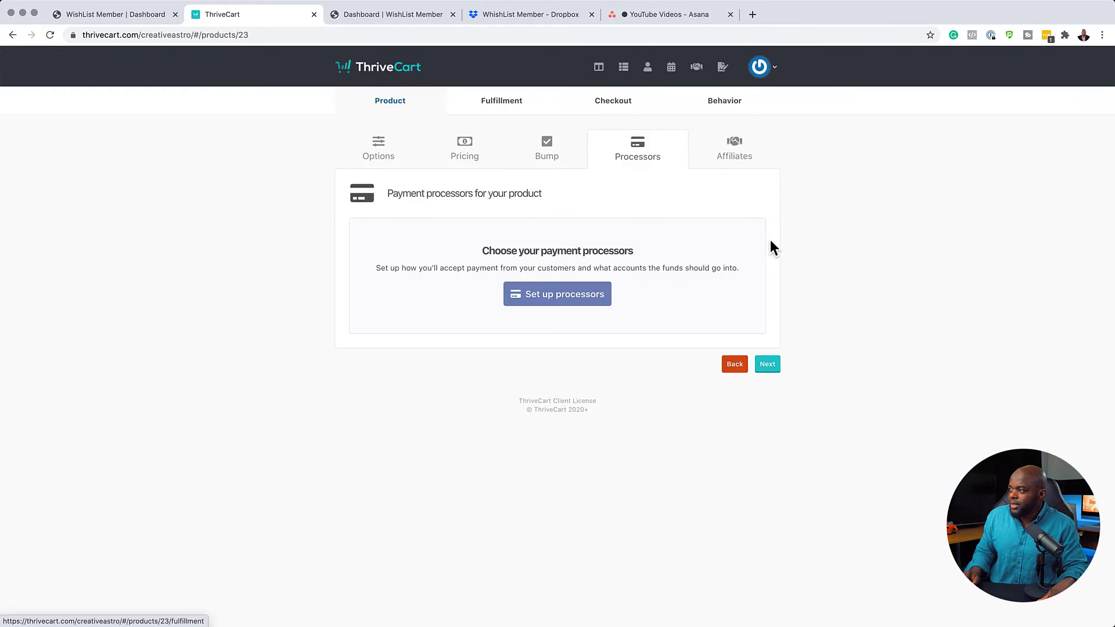
click(551, 298)
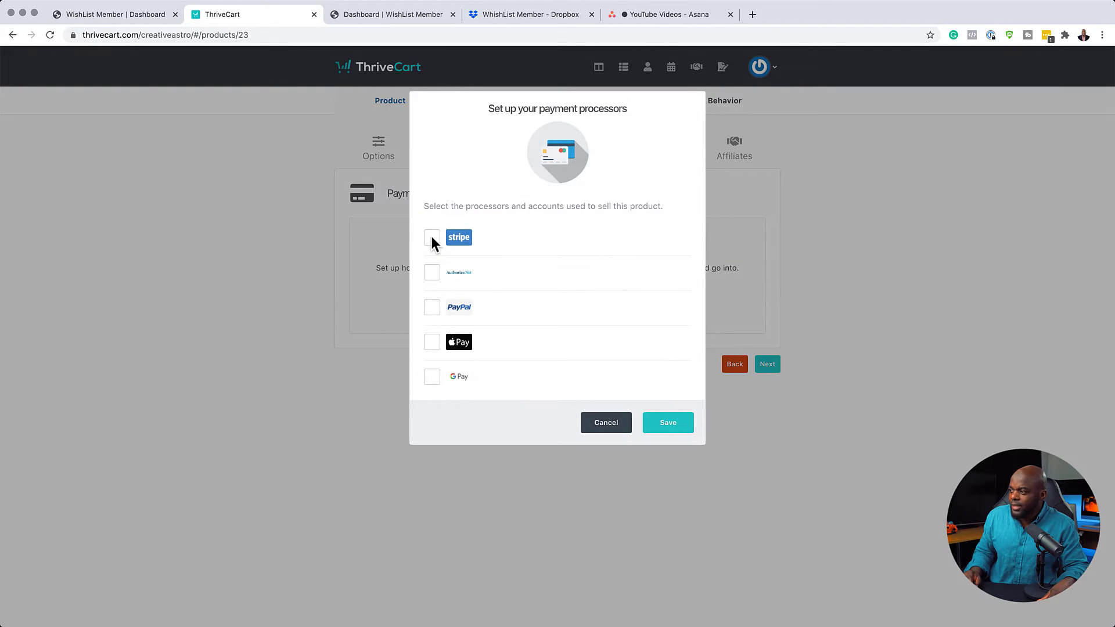
click(432, 238)
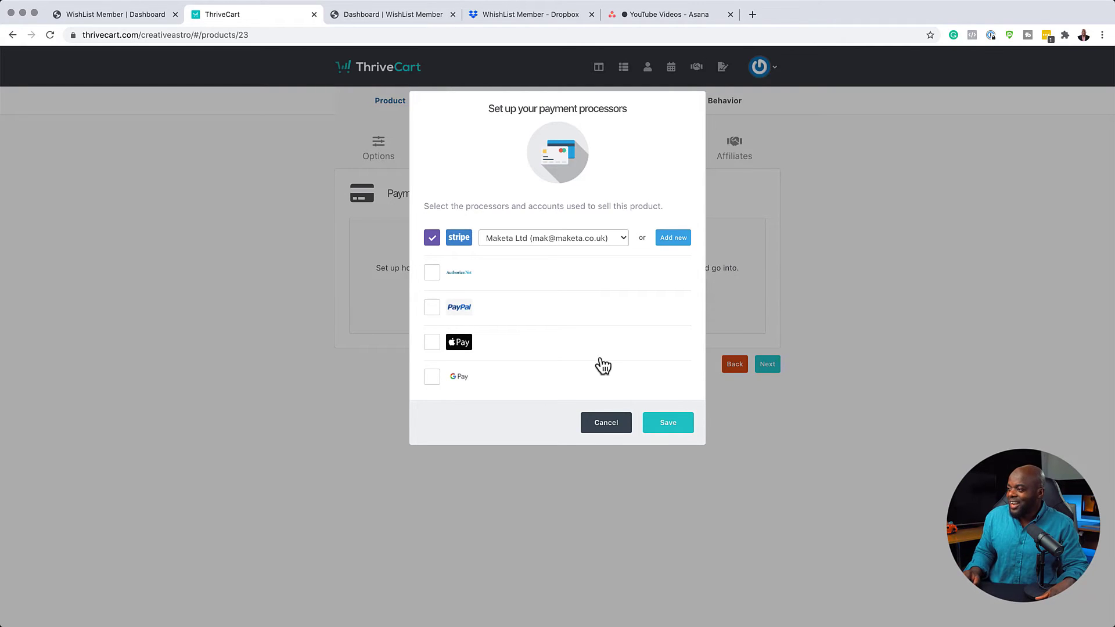
click(669, 429)
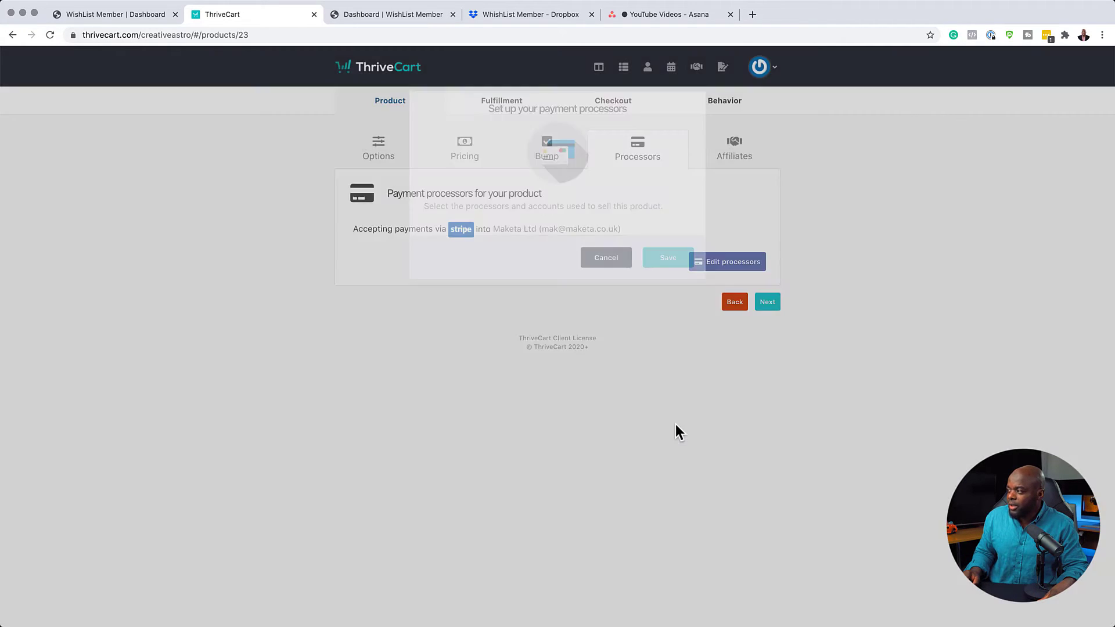
click(767, 302)
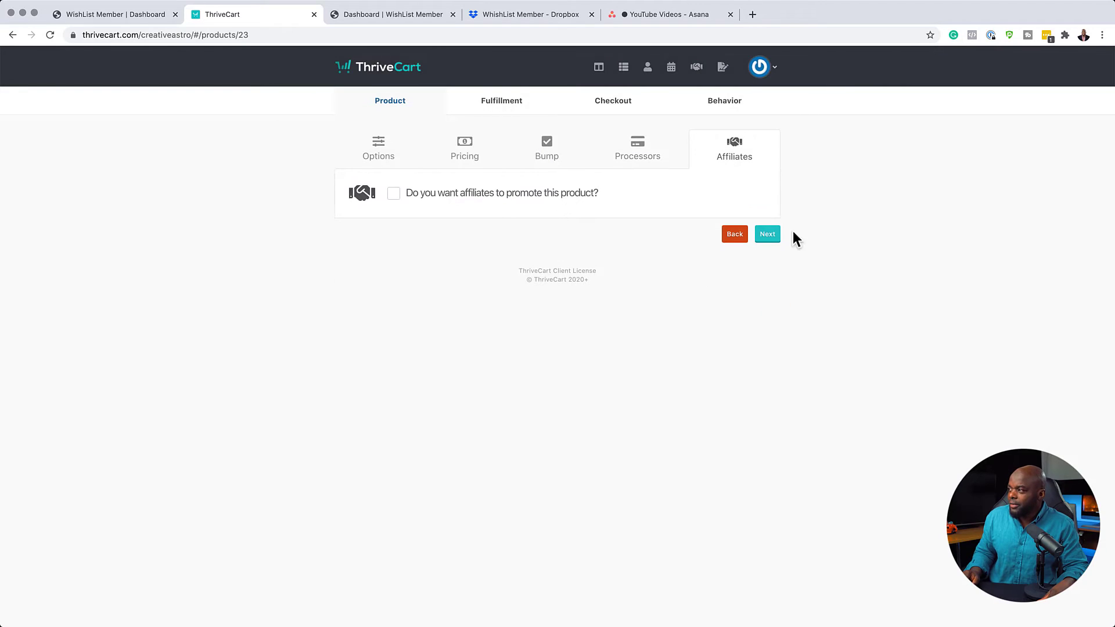
click(766, 235)
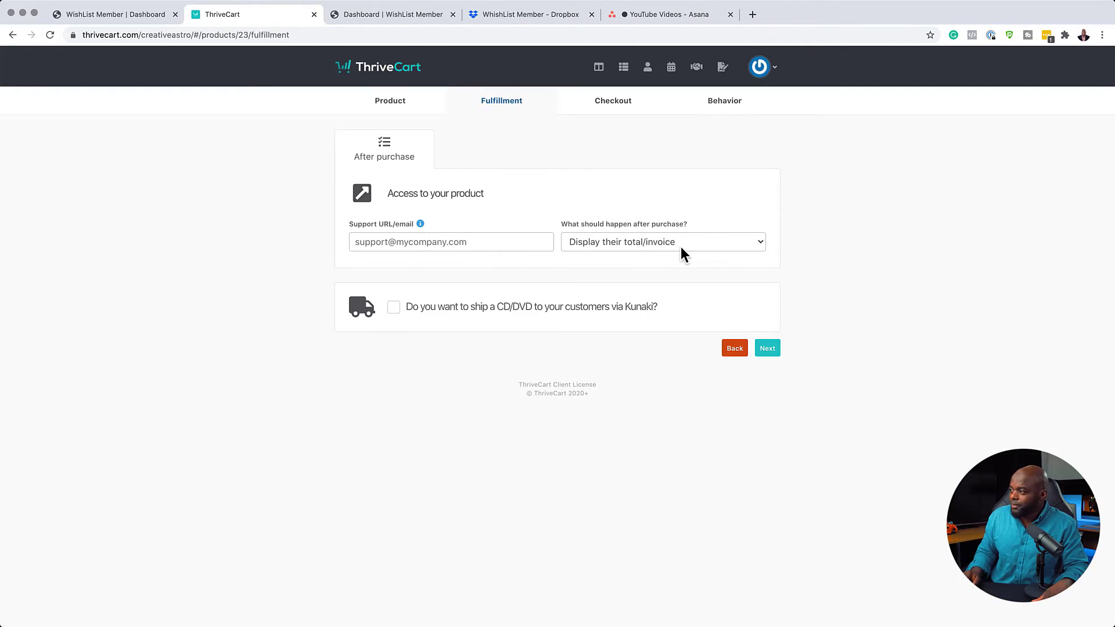
After purchase, add buyers to the Wishlist site Funnels to Income at the VIP level.
click(662, 244)
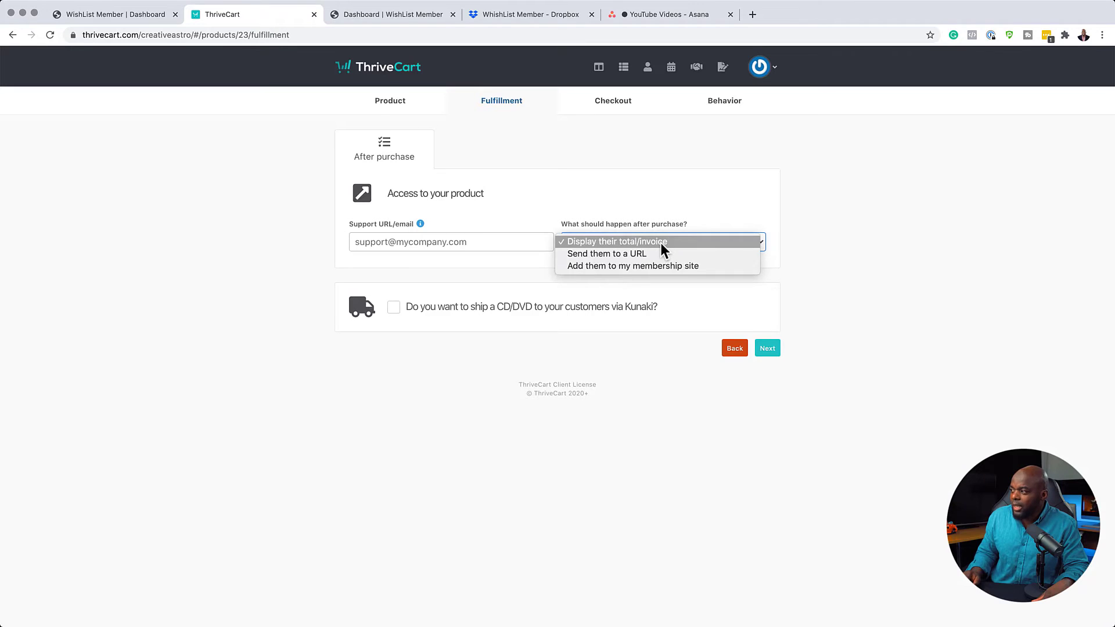
click(629, 267)
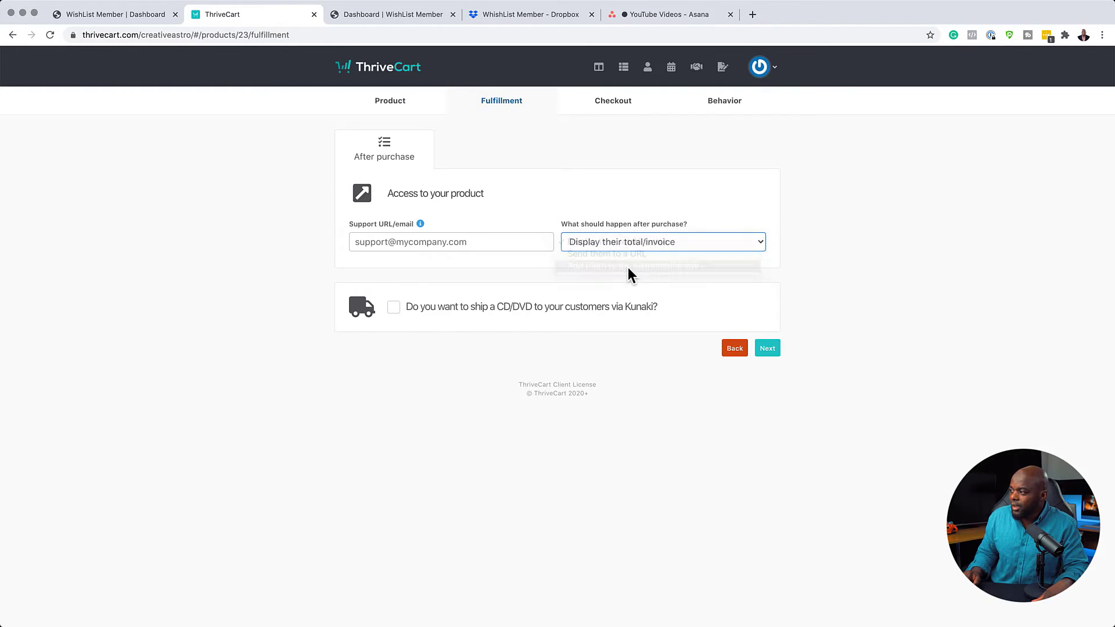
click(528, 282)
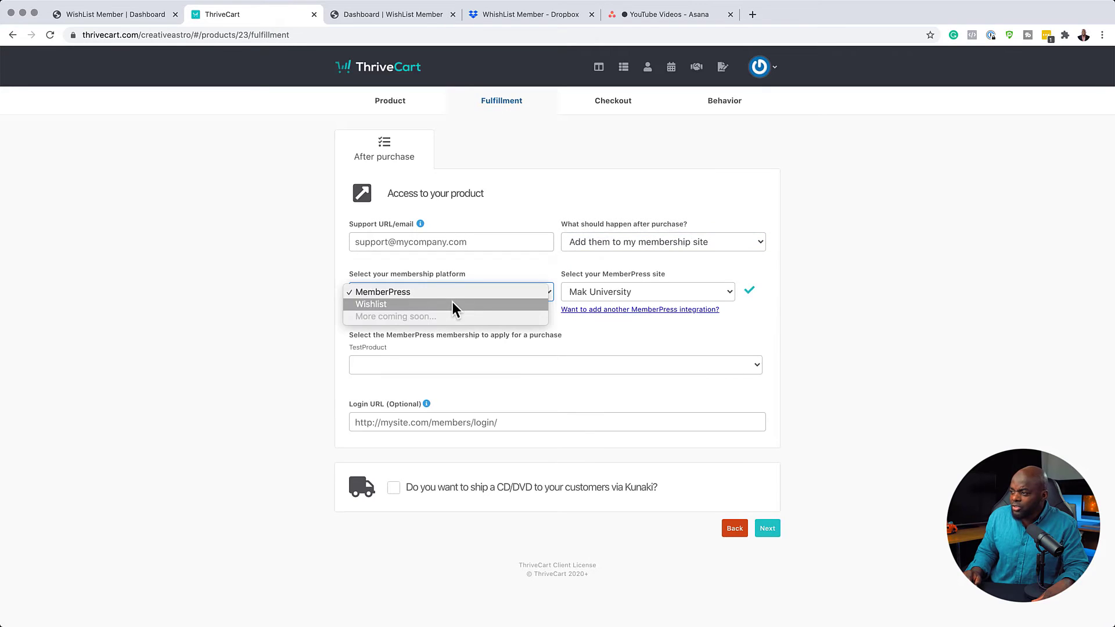
click(441, 305)
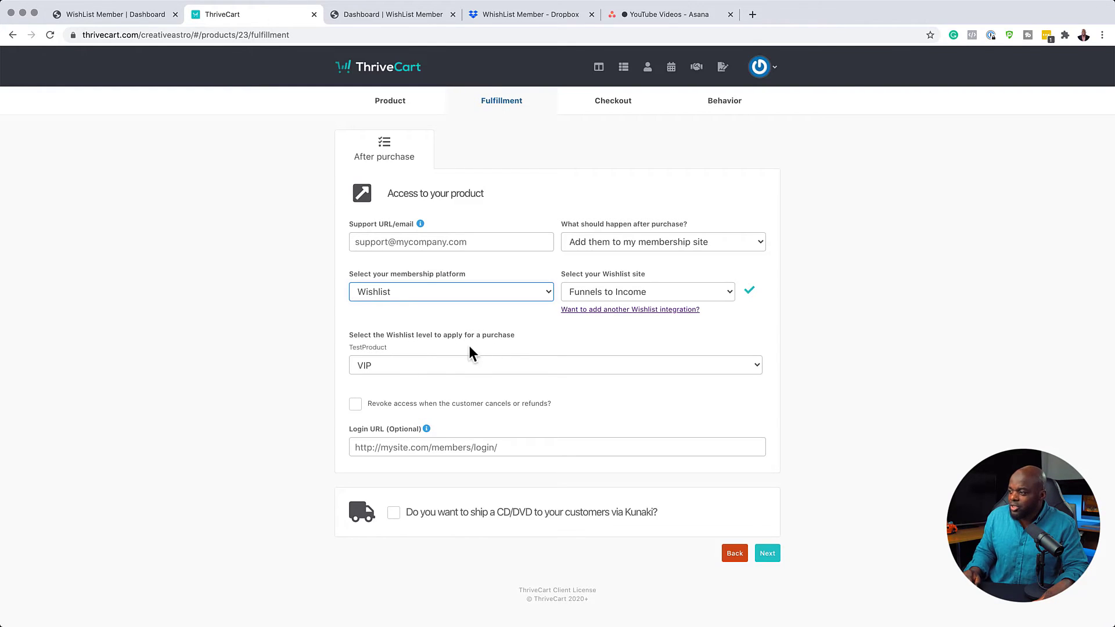
click(422, 367)
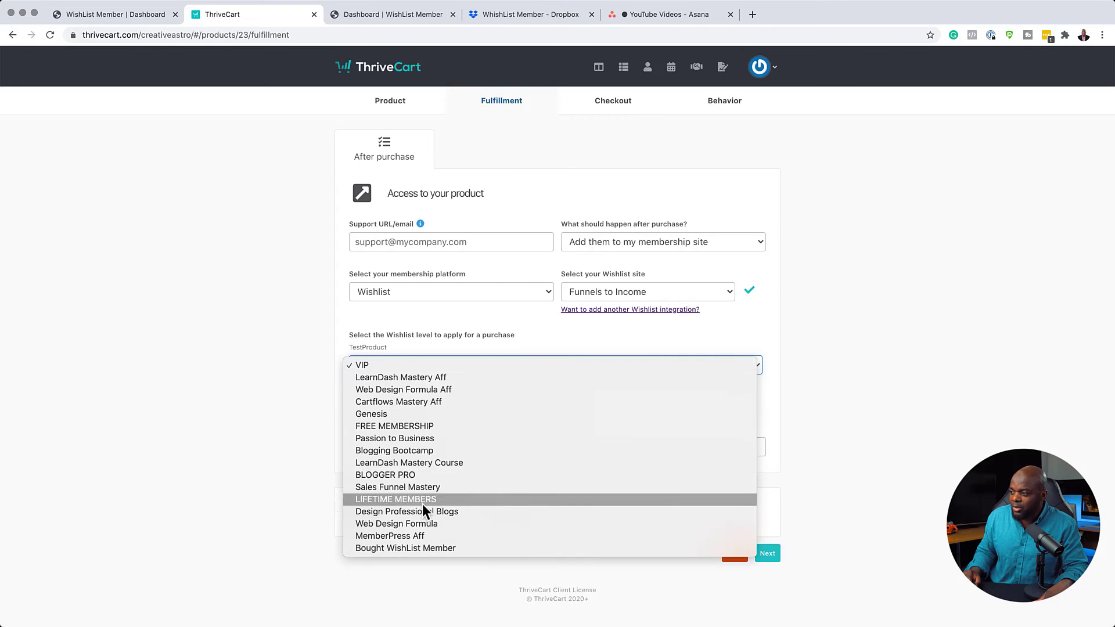
click(313, 357)
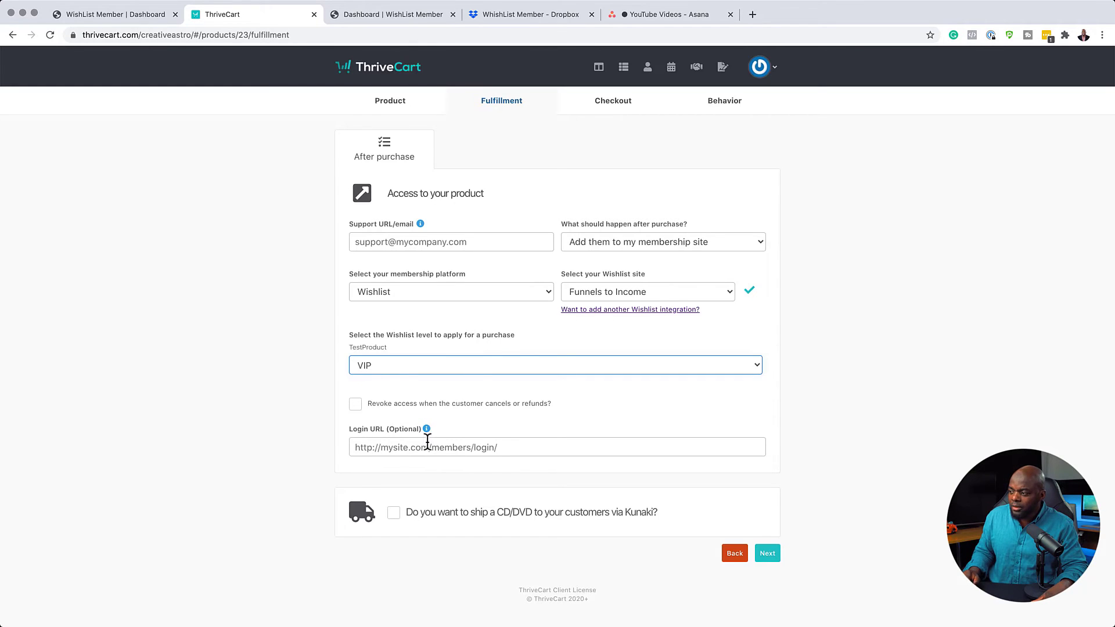
click(508, 448)
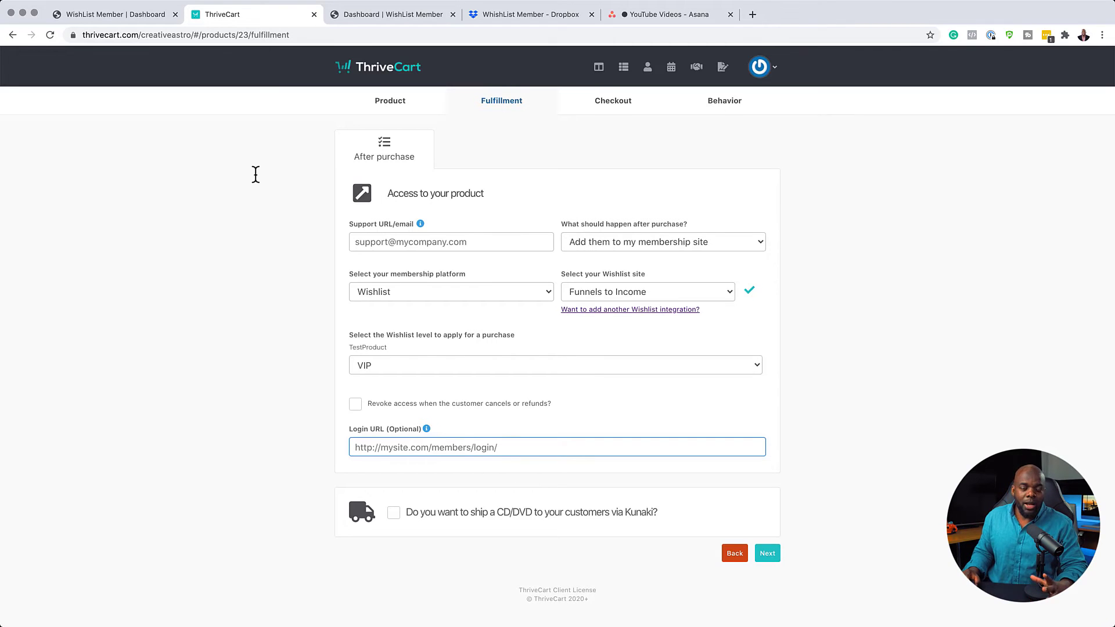
Open the VIP MEMBERSHIP level's Registrations settings and select its Simple Registration URL.
click(145, 12)
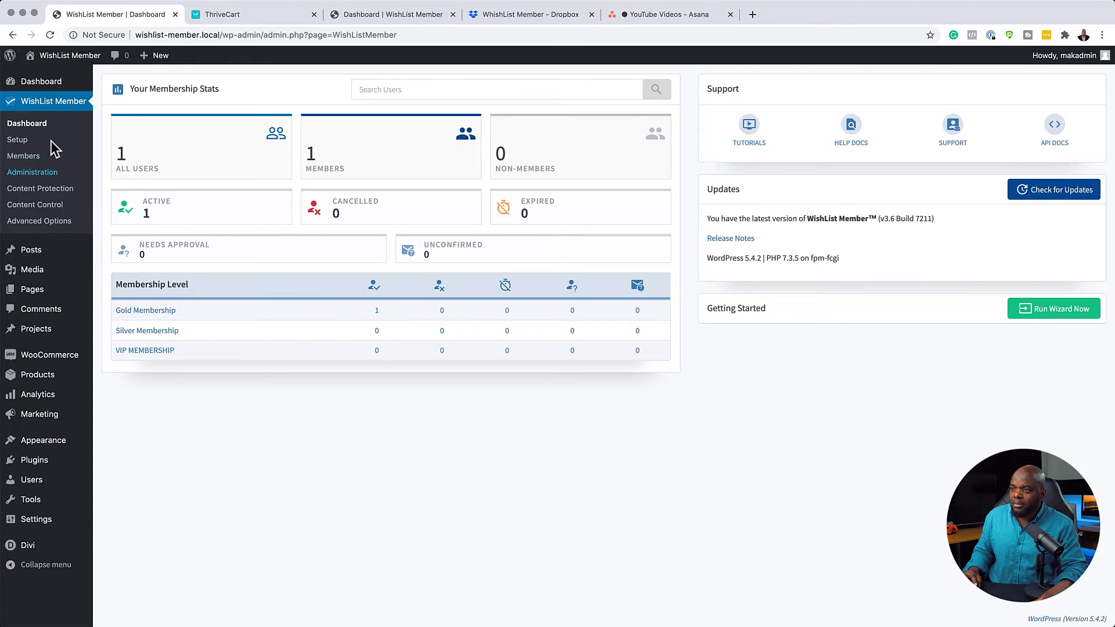
click(17, 140)
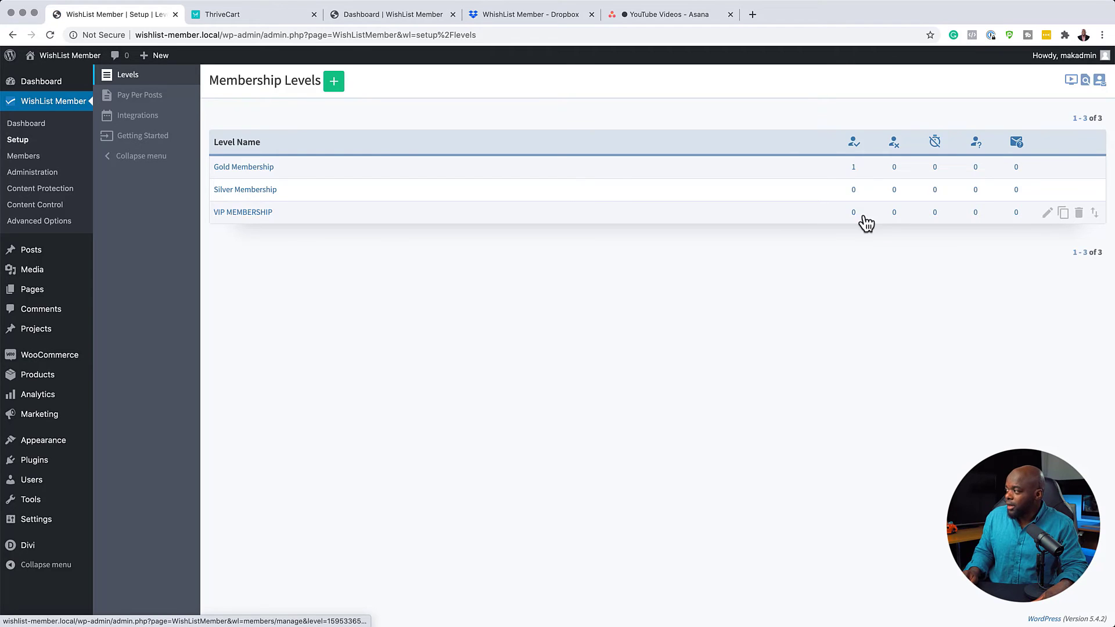
click(1052, 222)
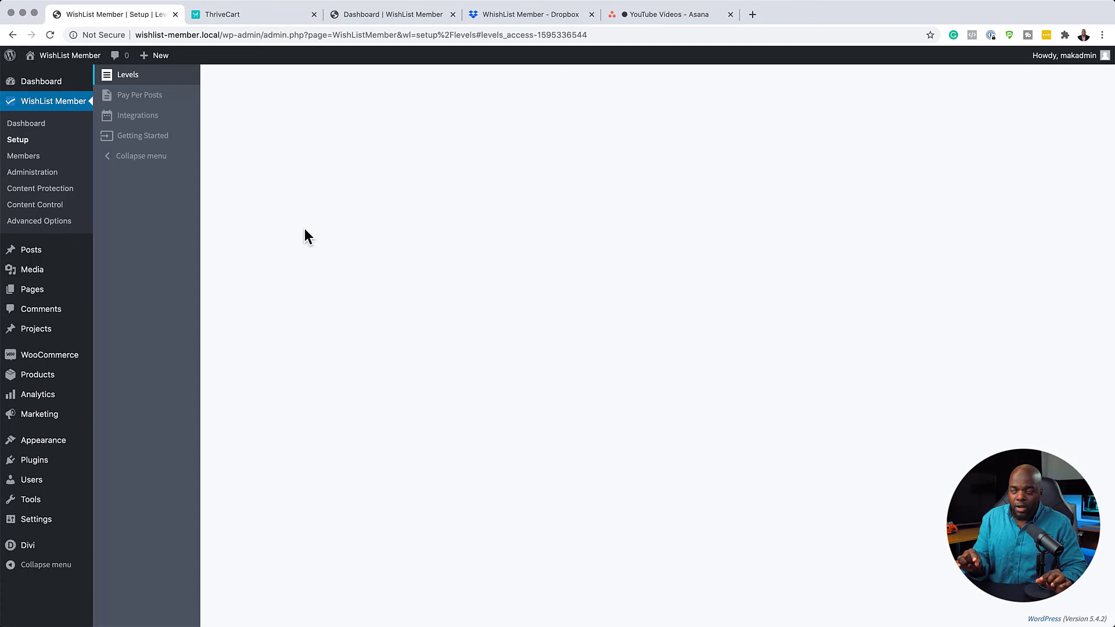
click(295, 125)
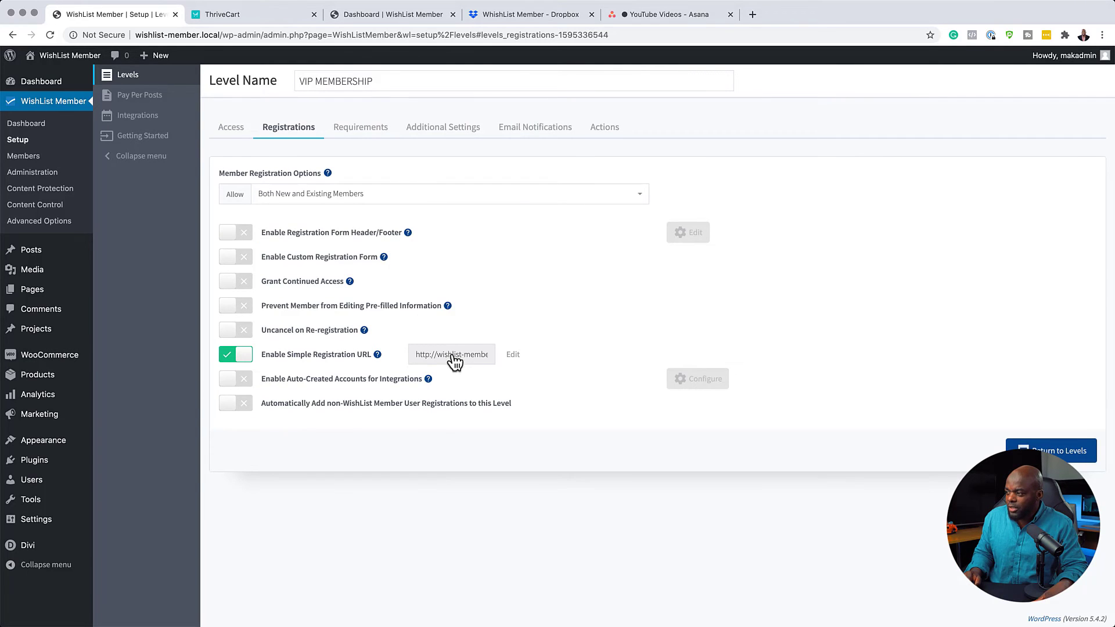
click(453, 355)
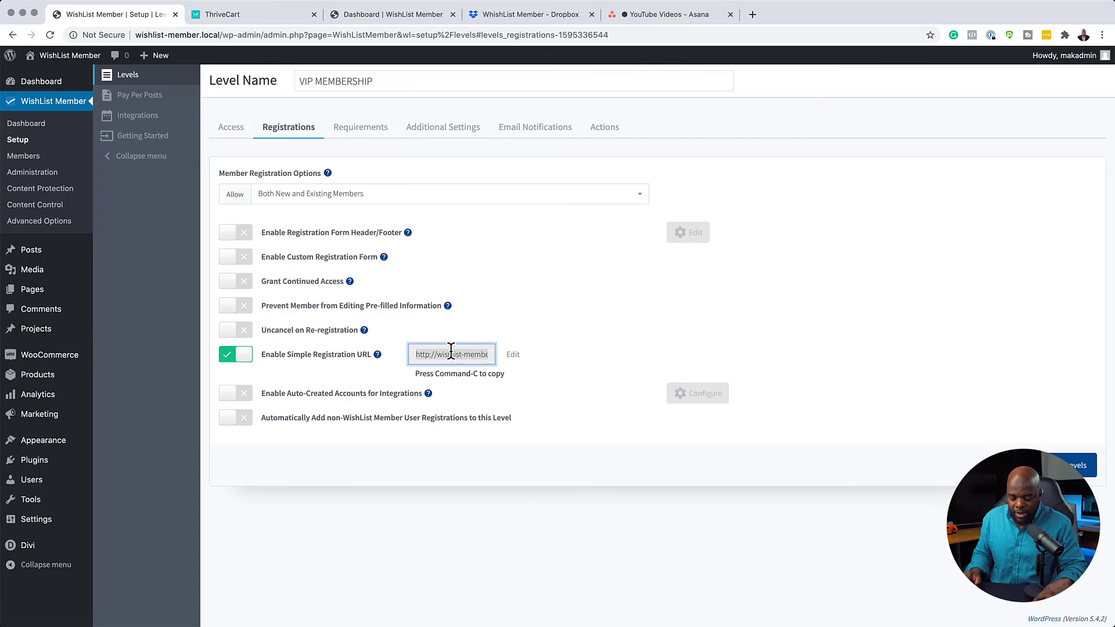
Paste the copied WishList VIP registration link into ThriveCart's Login URL field.
click(281, 14)
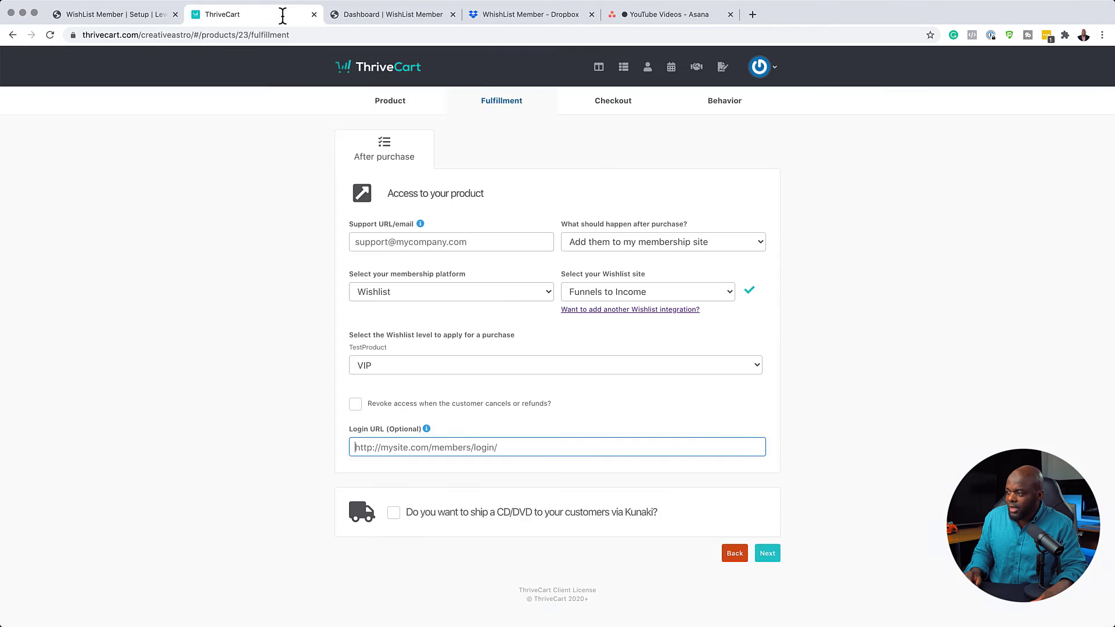
click(515, 447)
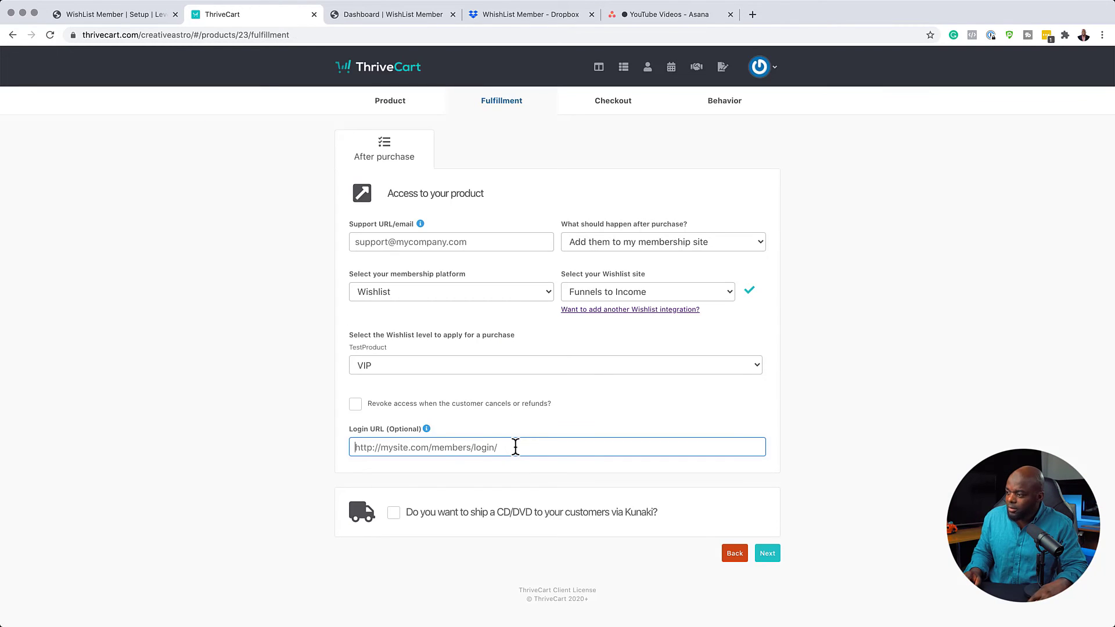
text(http://wishlist-member.local/?/register/s5nDyEb)
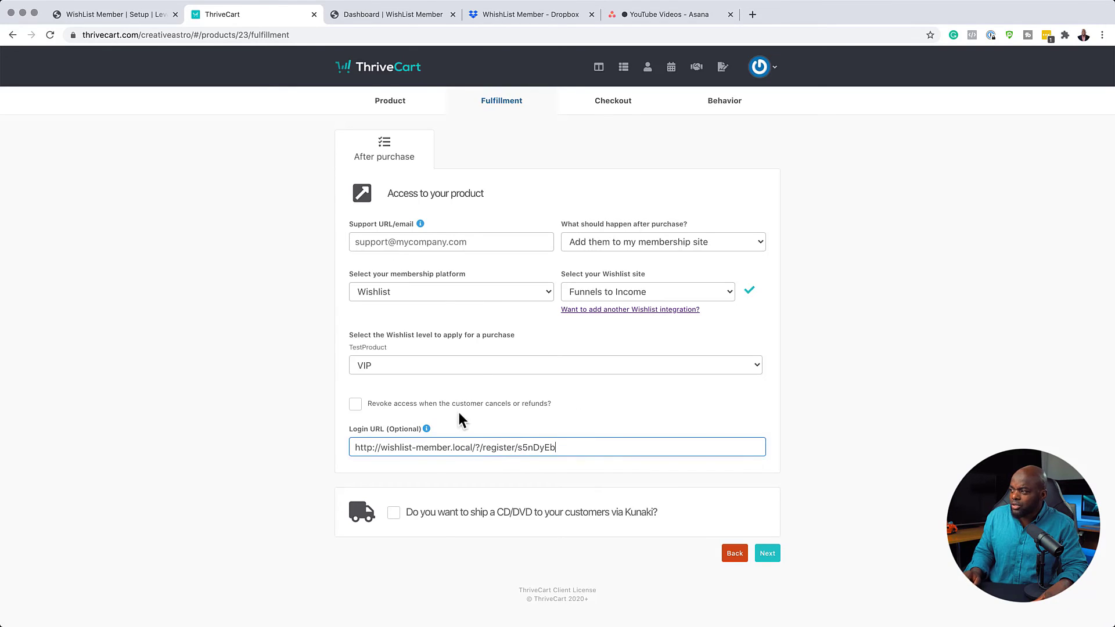
click(472, 245)
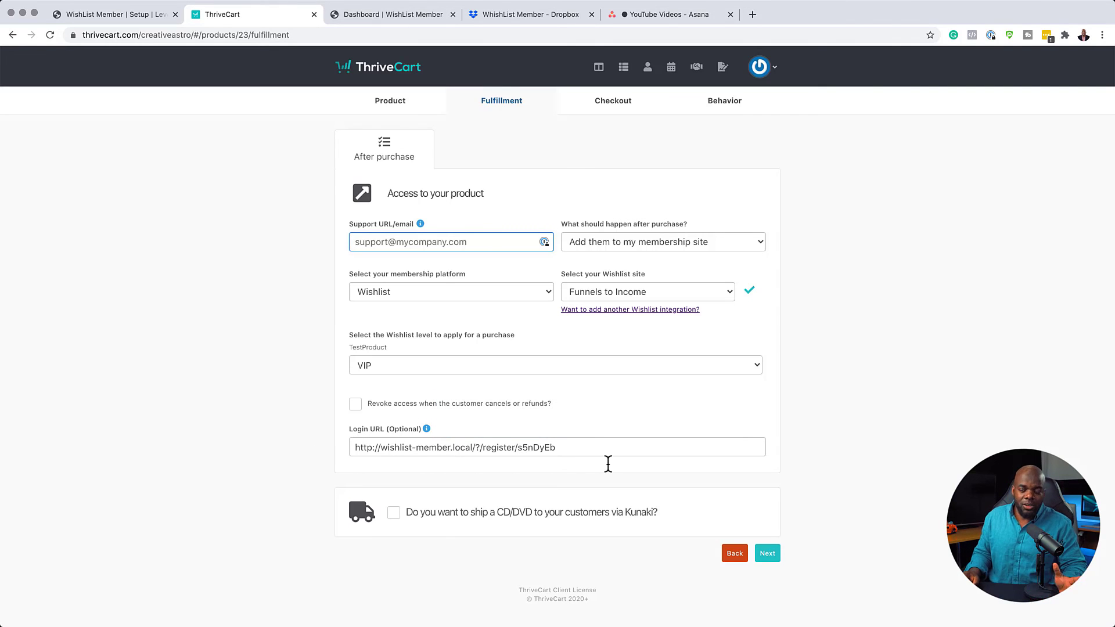
click(725, 502)
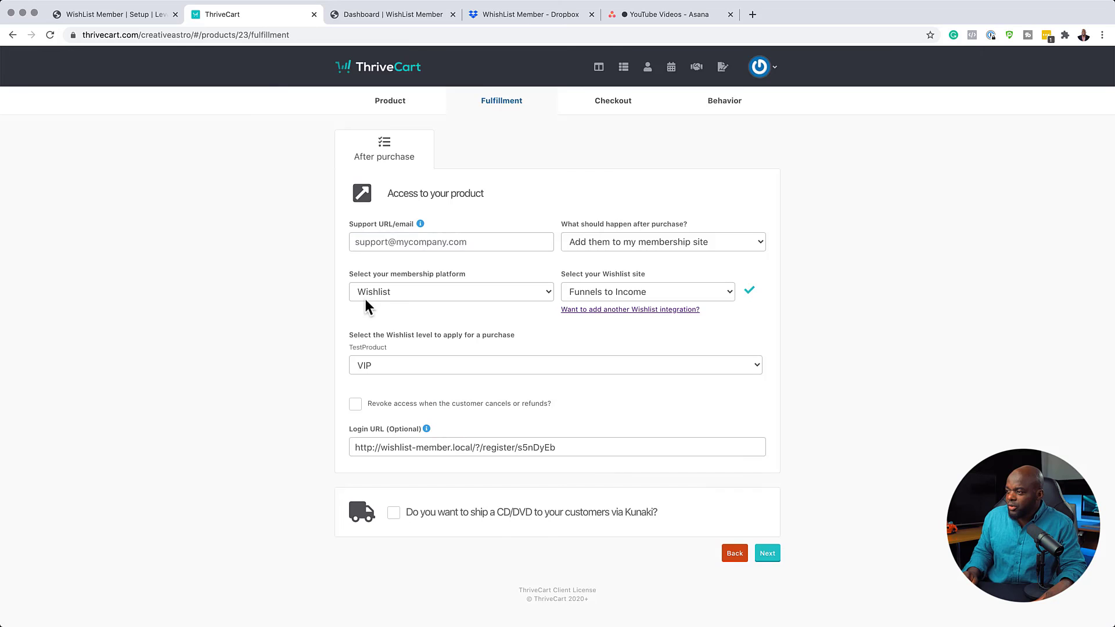